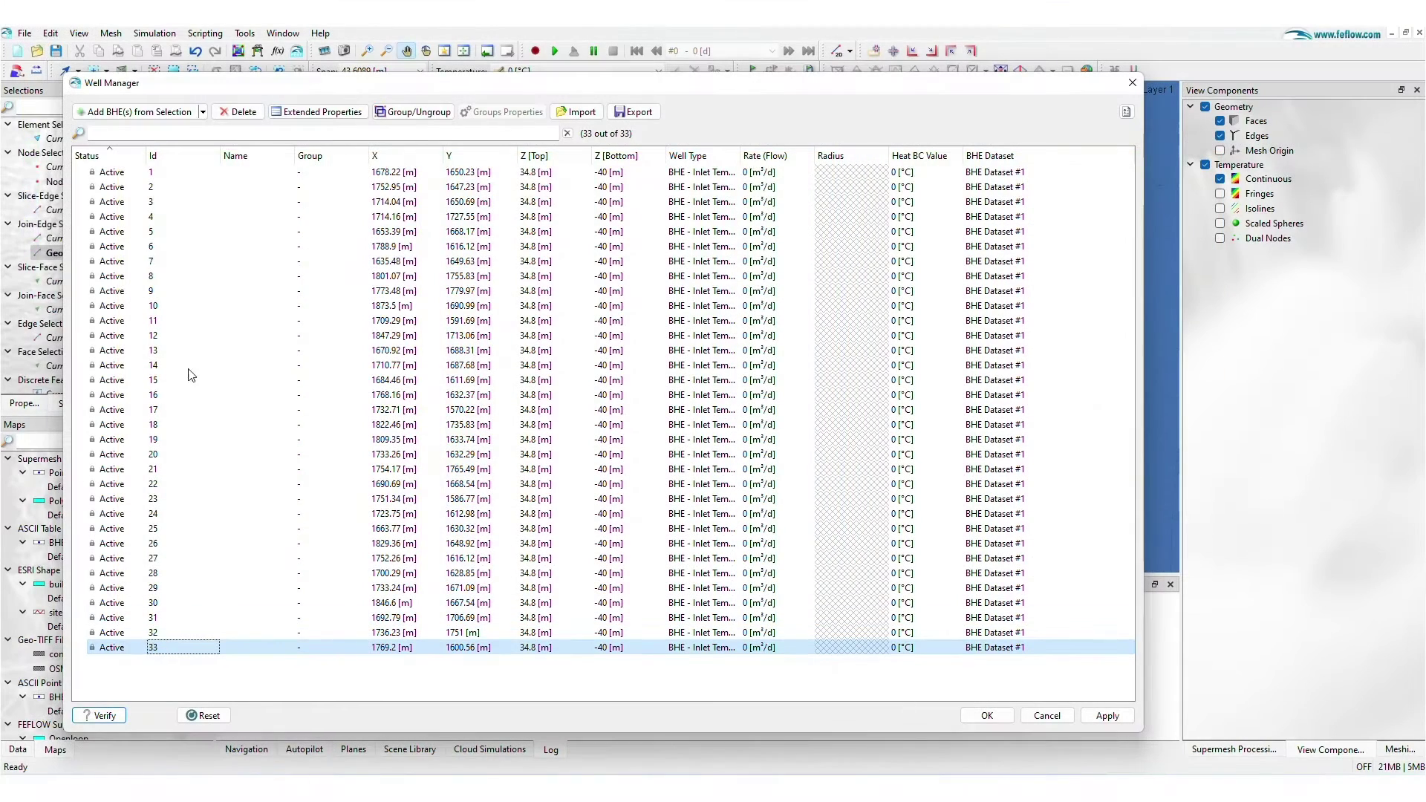
Add all 33 BHEs to the existing Closed-Loop group (BHE - Power, 100 m³/d, -500 MJ/d) and apply.
click(126, 173)
key(ctrl+a)
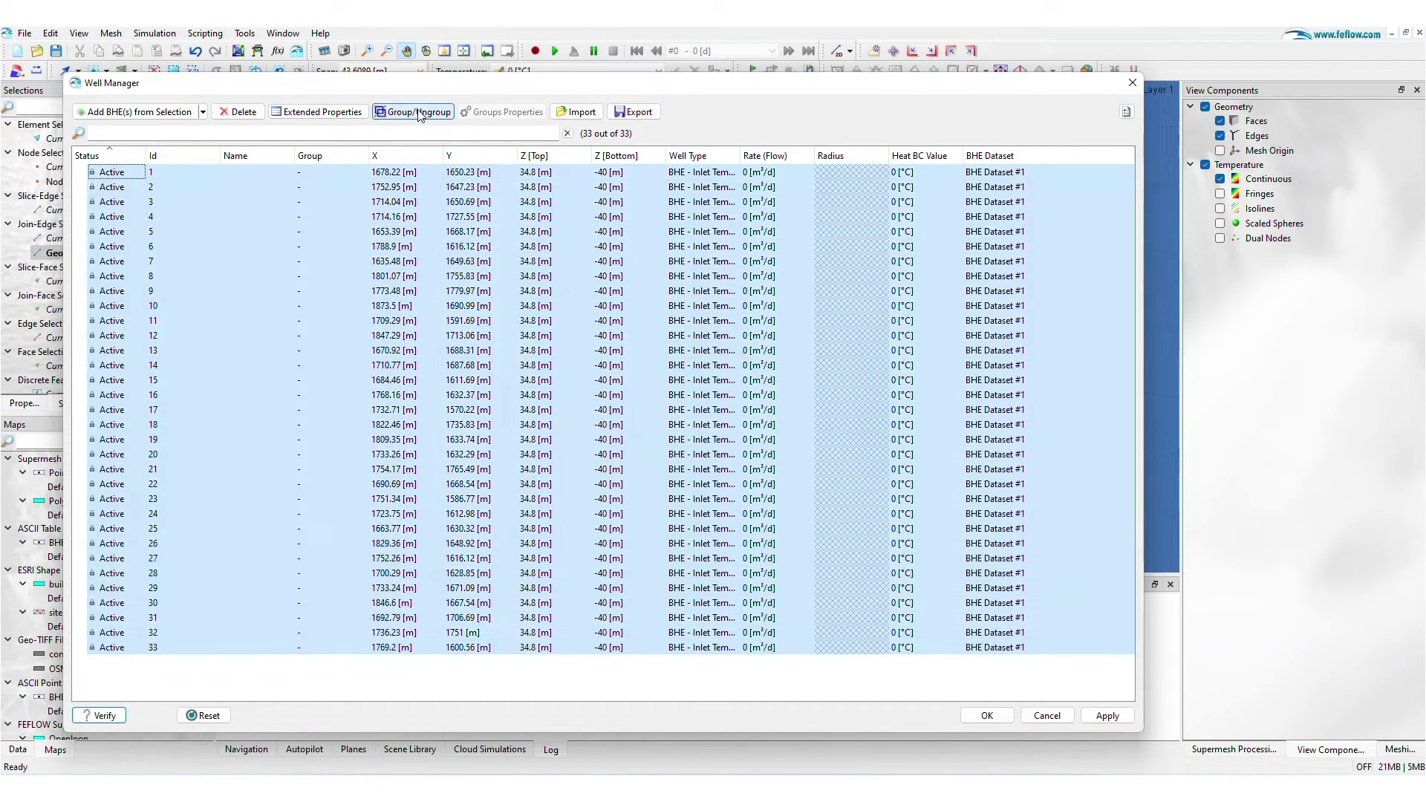
click(420, 113)
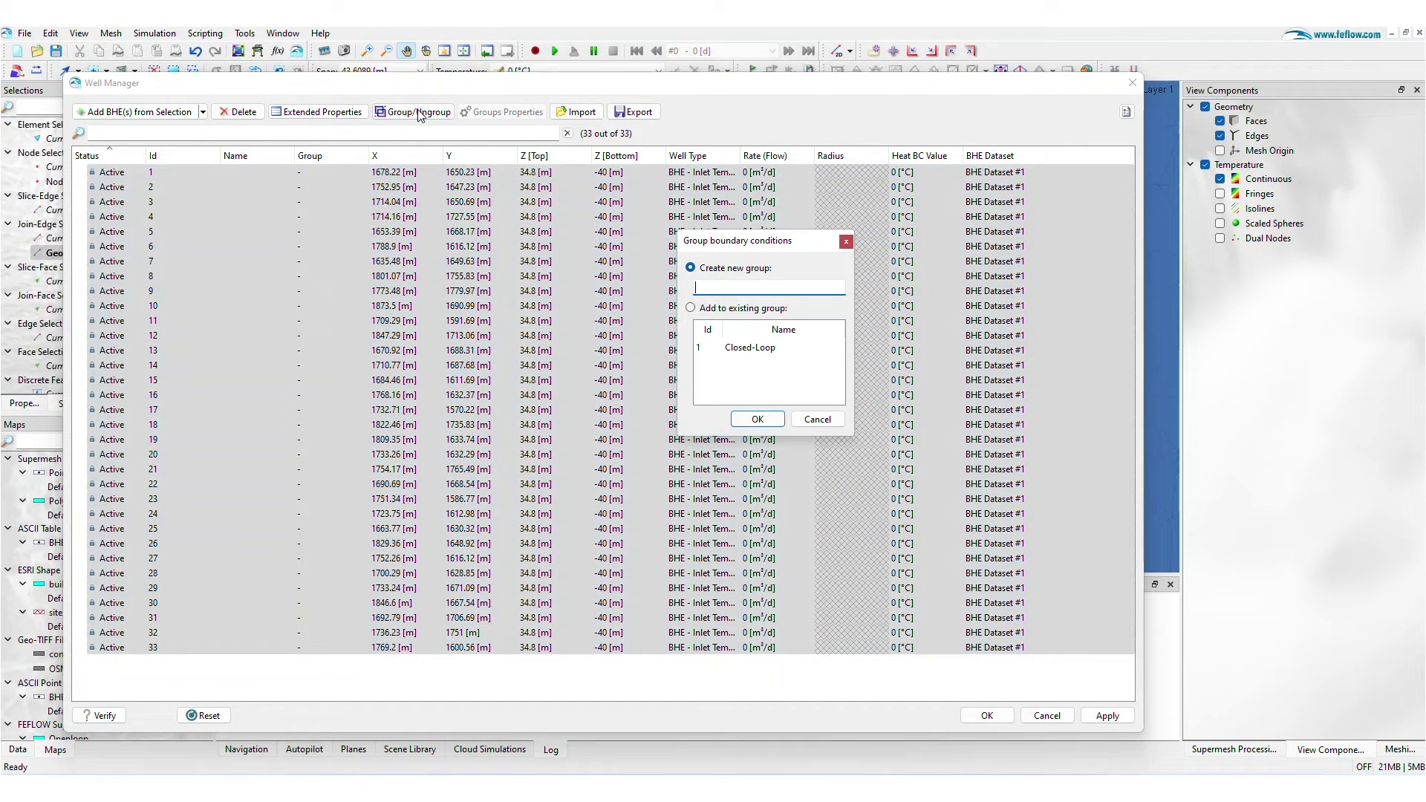
click(752, 349)
click(772, 425)
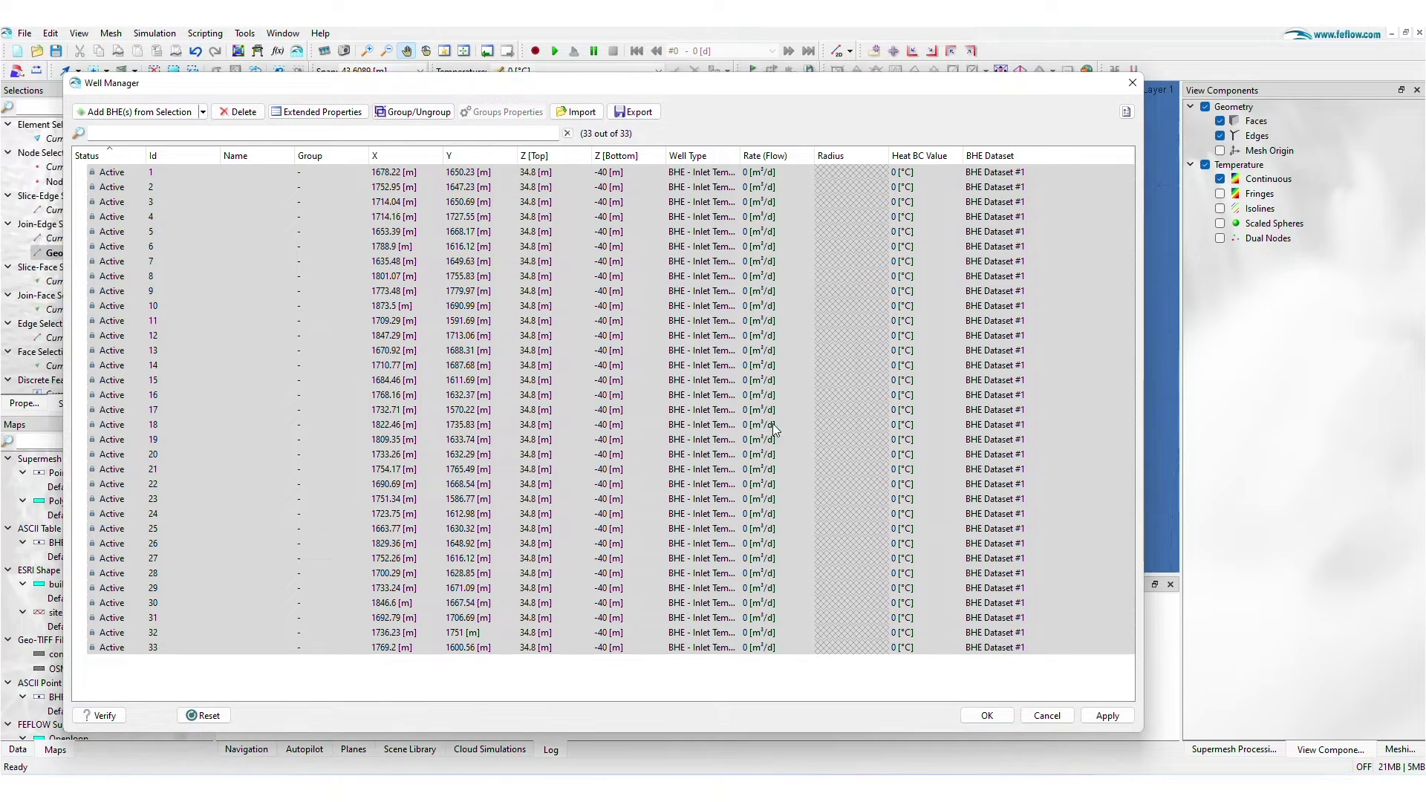
click(1128, 720)
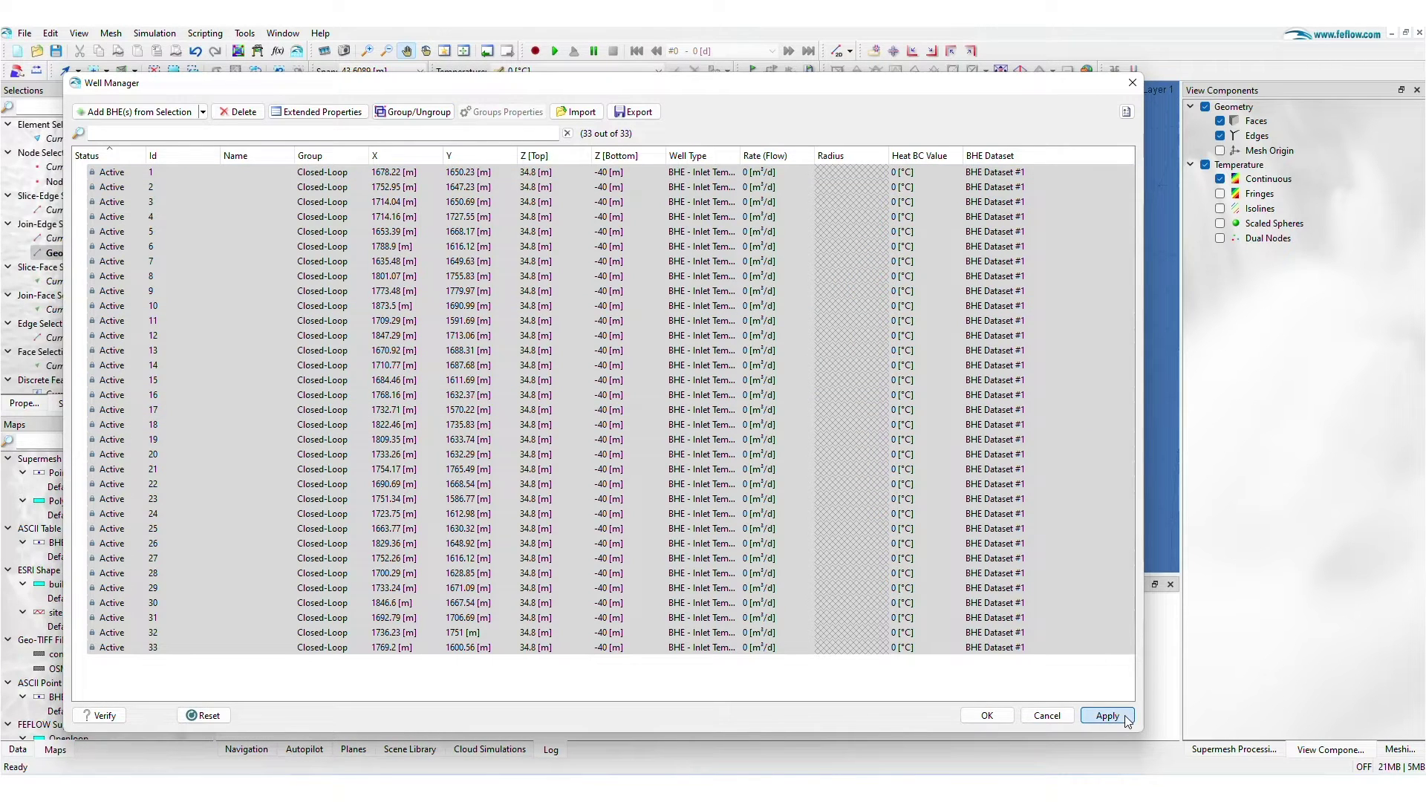
Open the Closed-Loop group properties and leave its connection pattern set to Parallel.
click(502, 112)
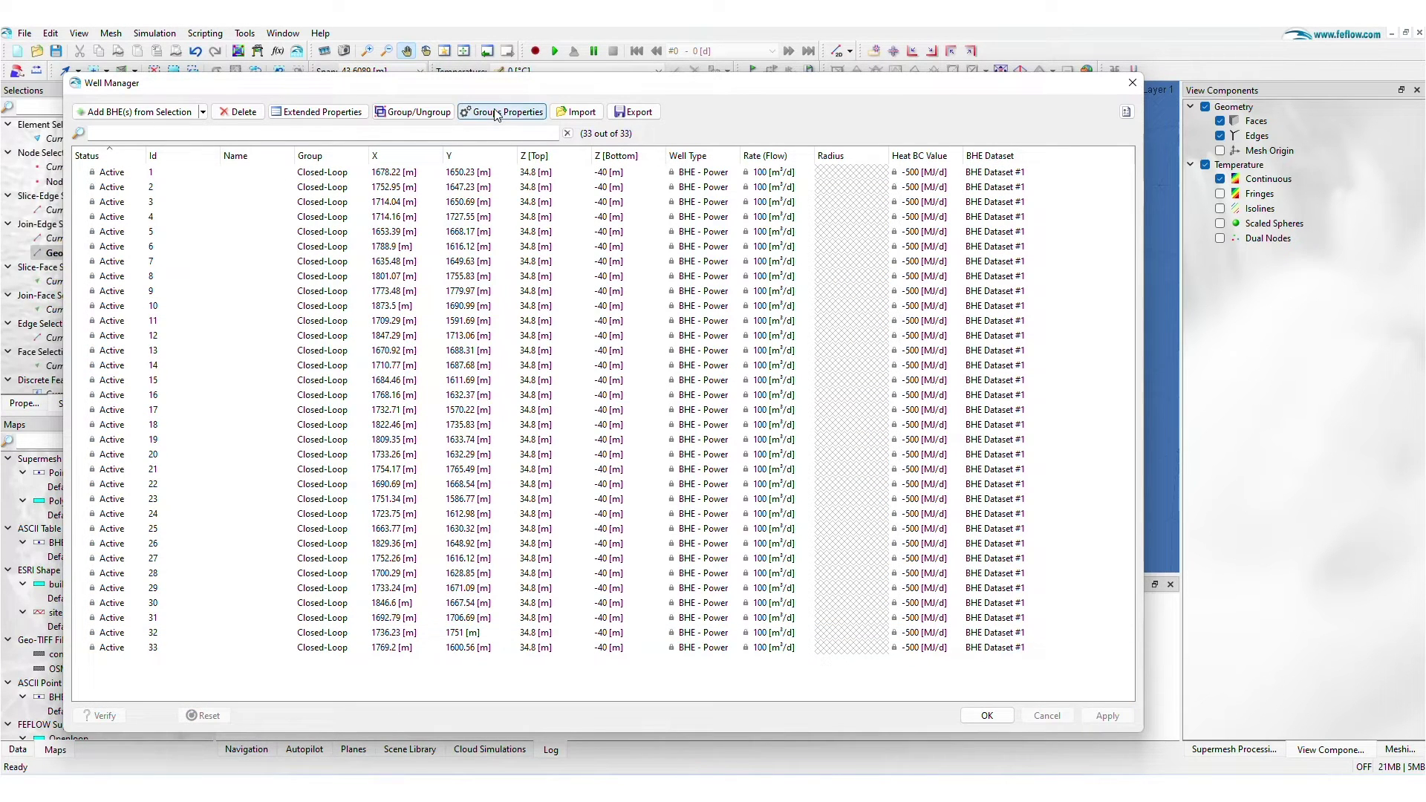
click(446, 433)
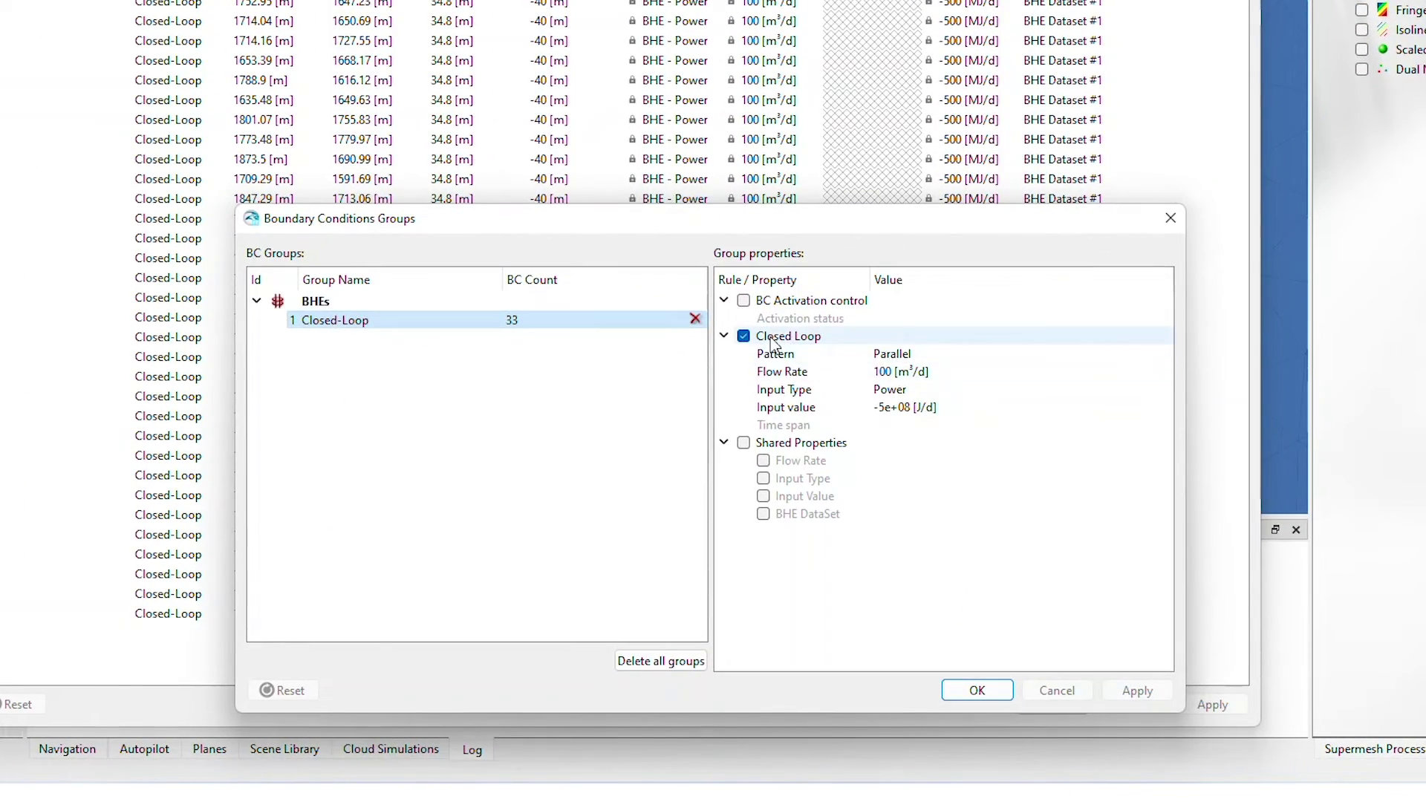
click(932, 355)
click(933, 359)
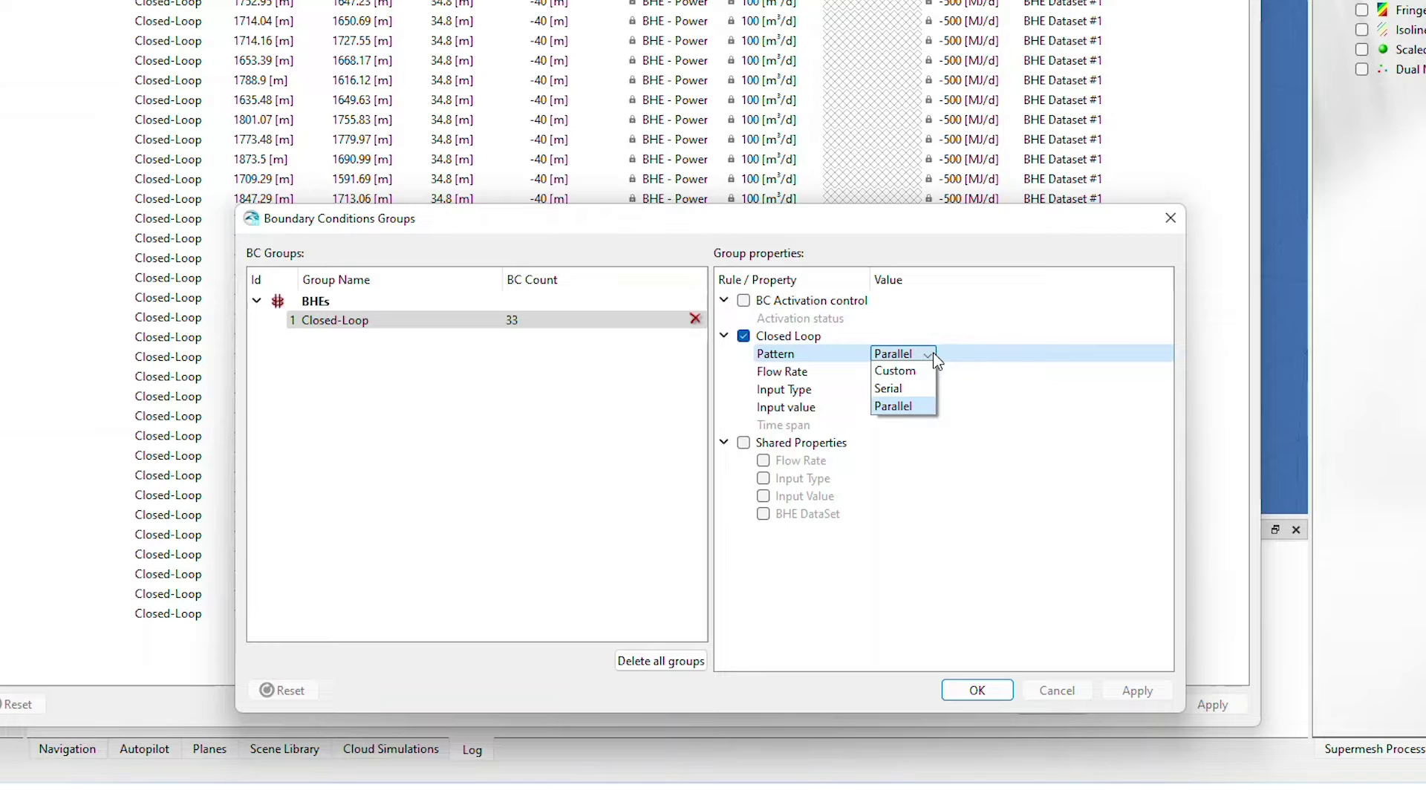
click(933, 354)
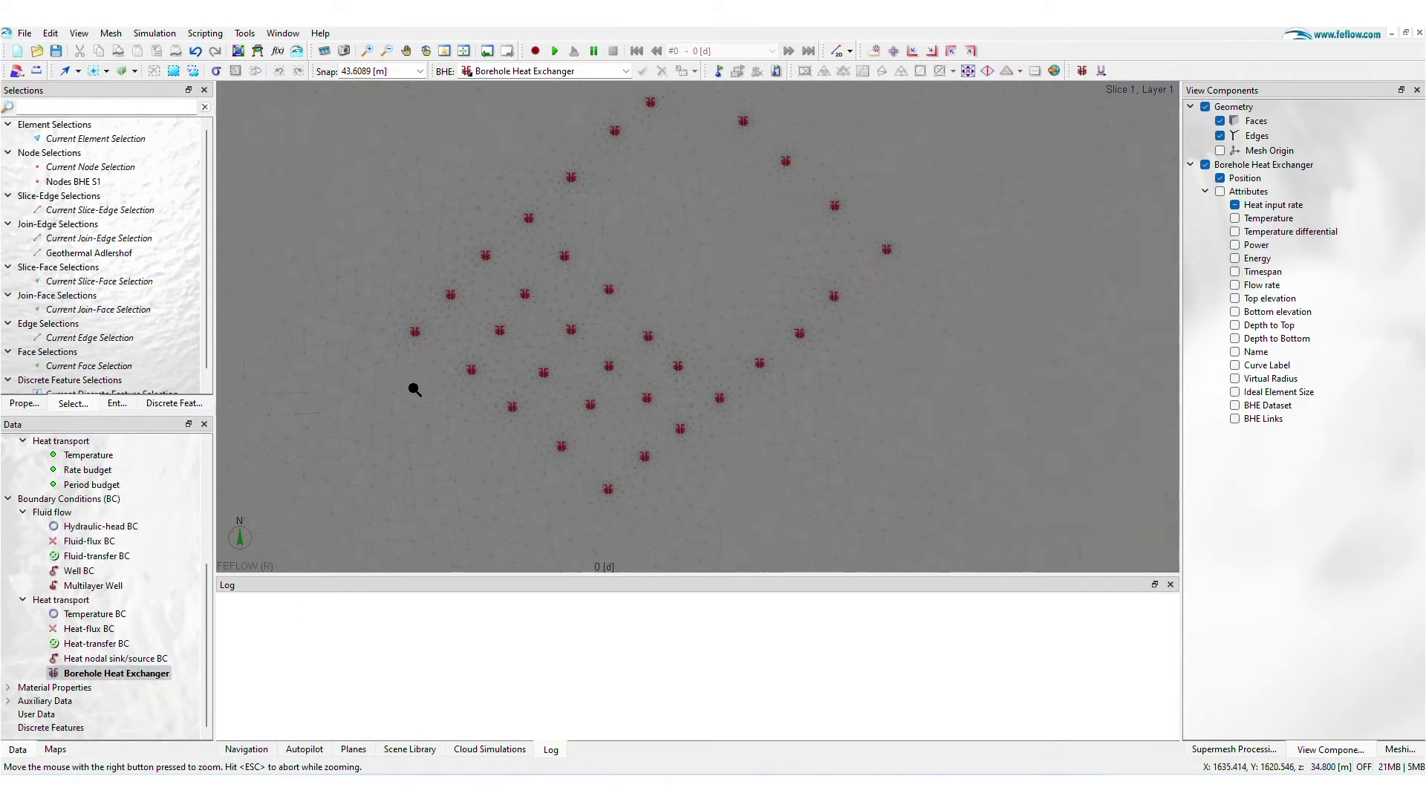
Inspect the parallel In/Out links of the 33 Closed-Loop BHEs in the BHE array overview, then close it.
click(1082, 70)
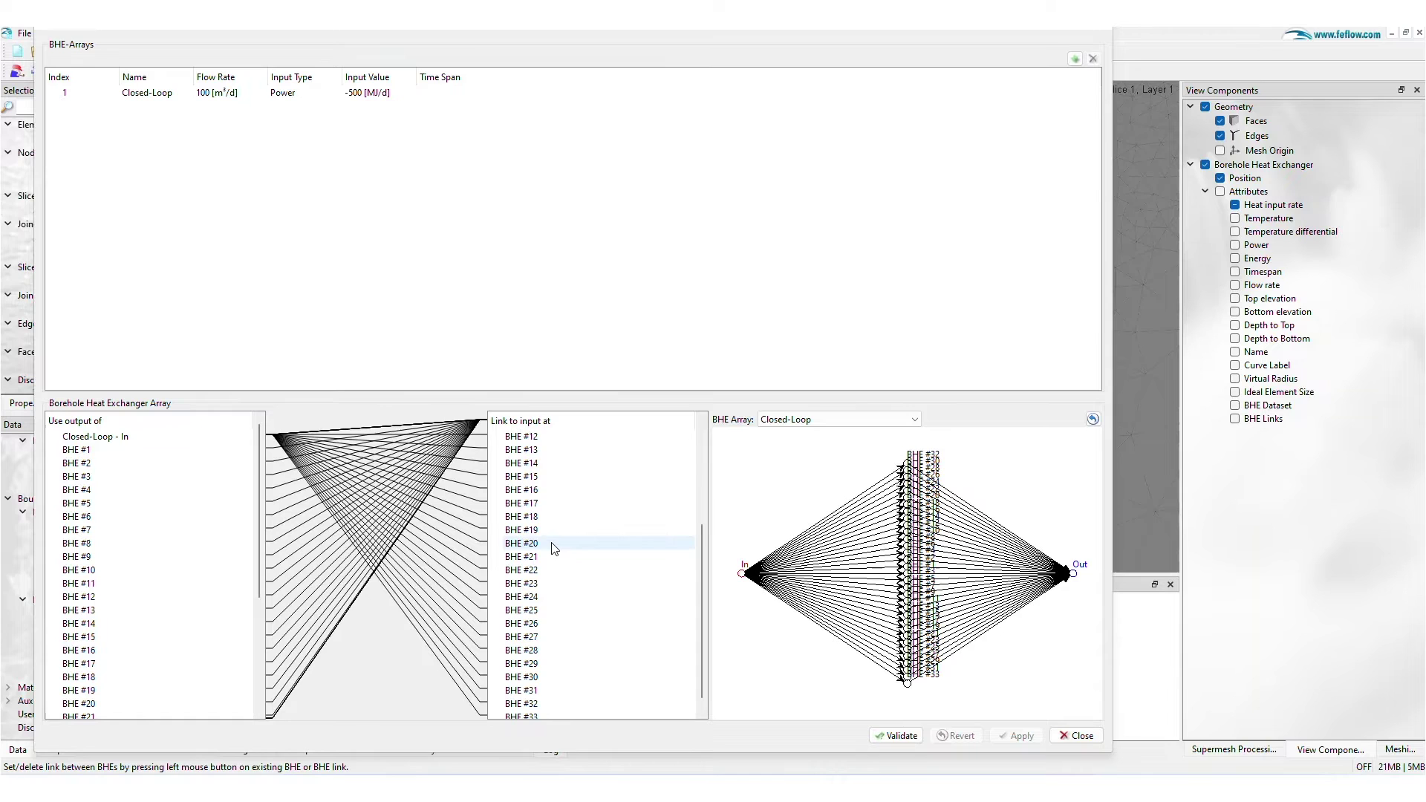
click(1109, 28)
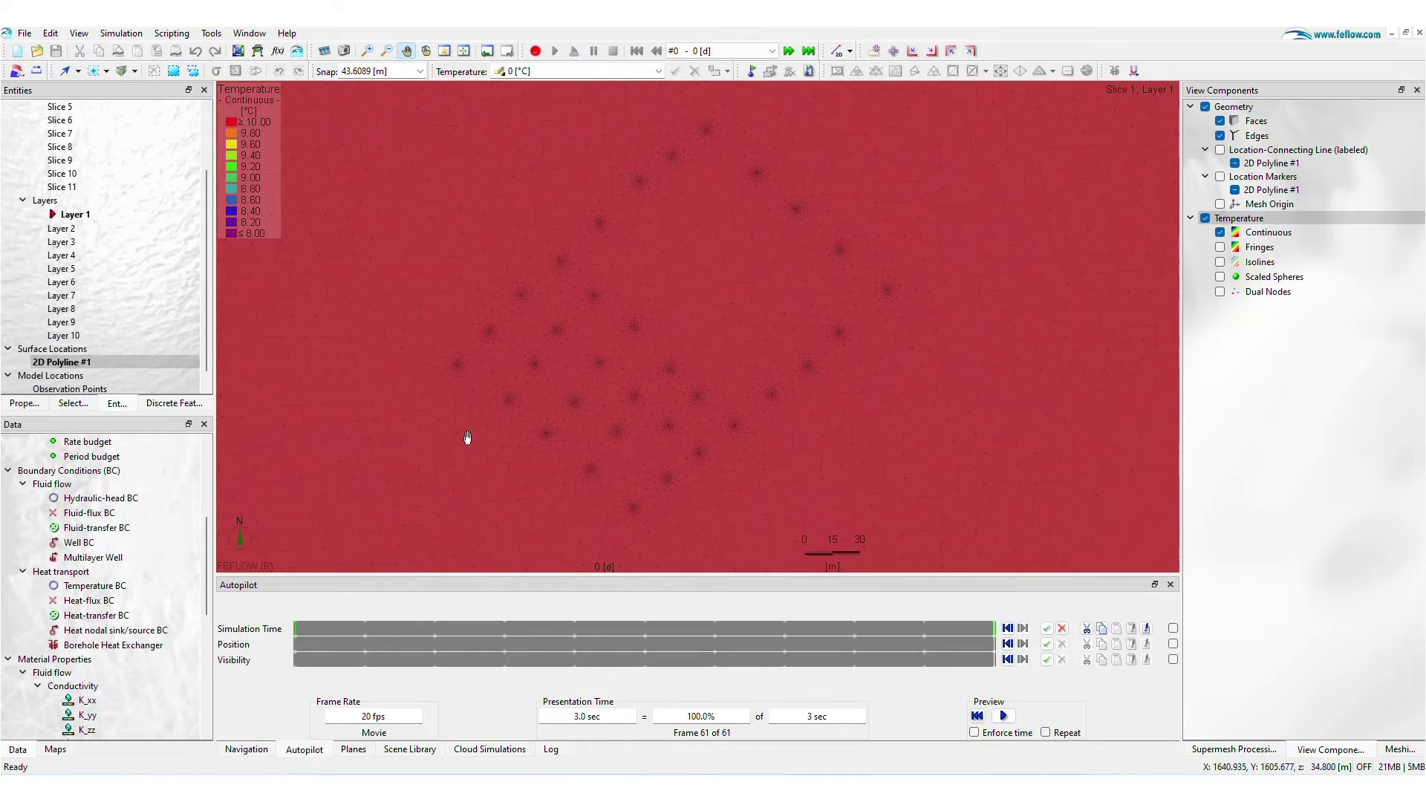
Play the temperature preview, then draw a 2D surface line across the BHE field.
scroll(462, 379, up, 2)
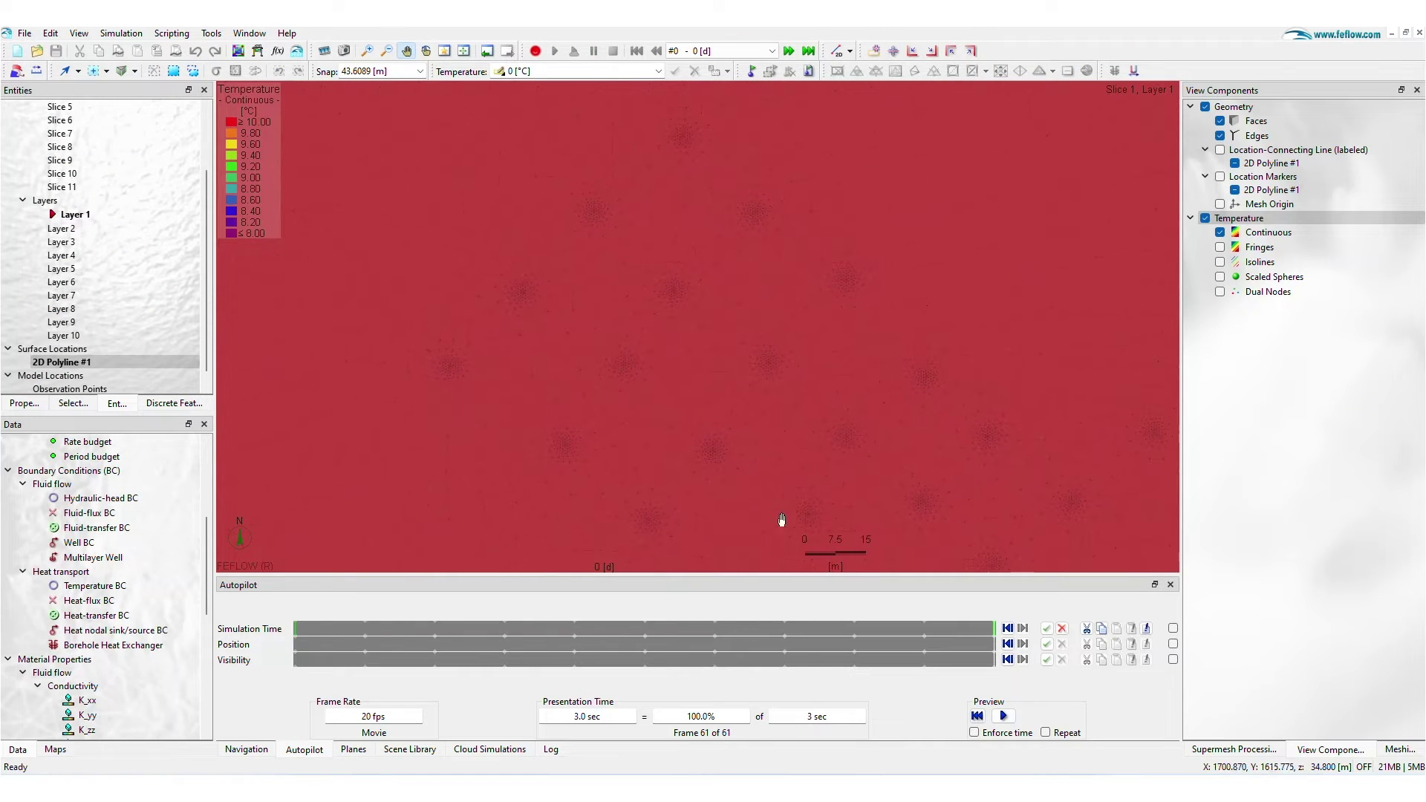
click(1010, 720)
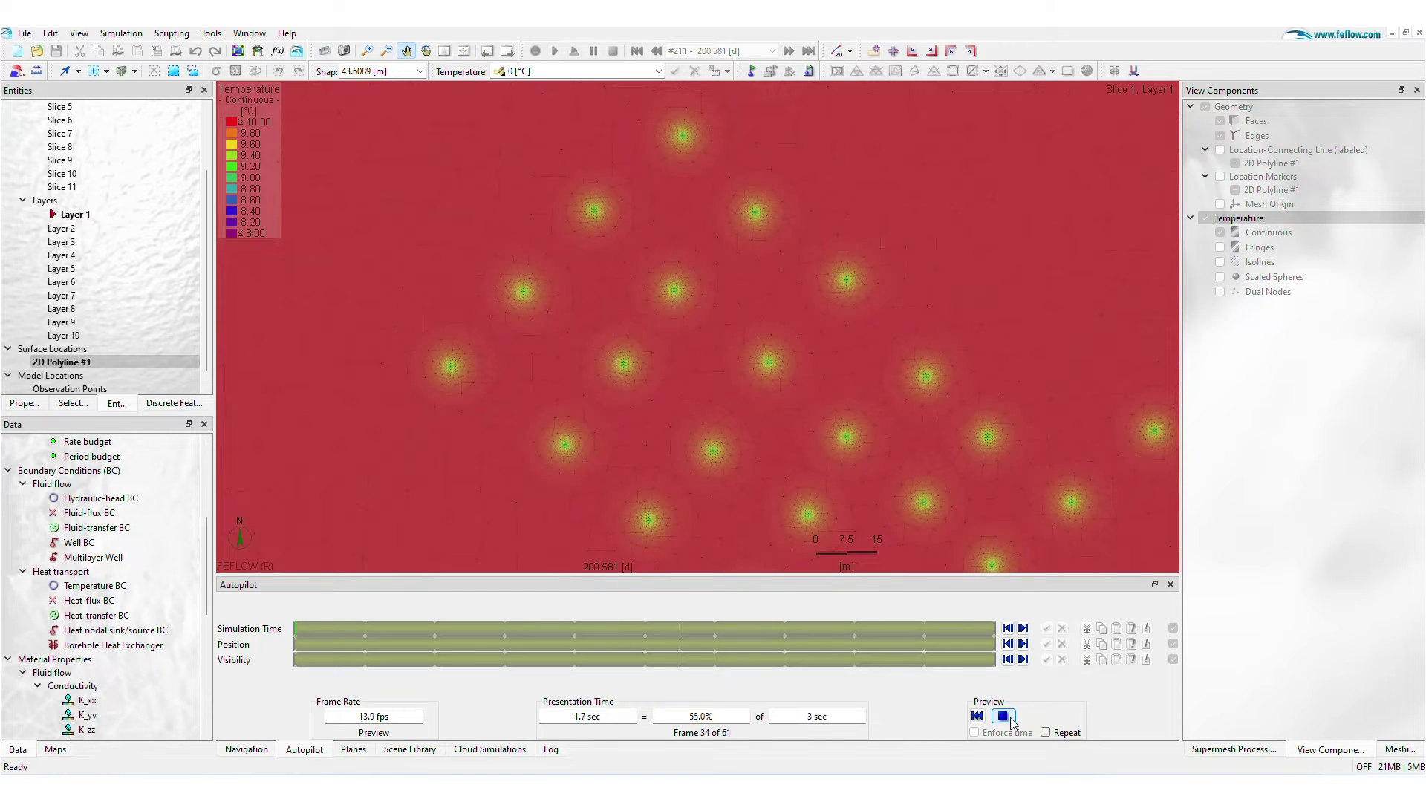
click(849, 50)
click(865, 72)
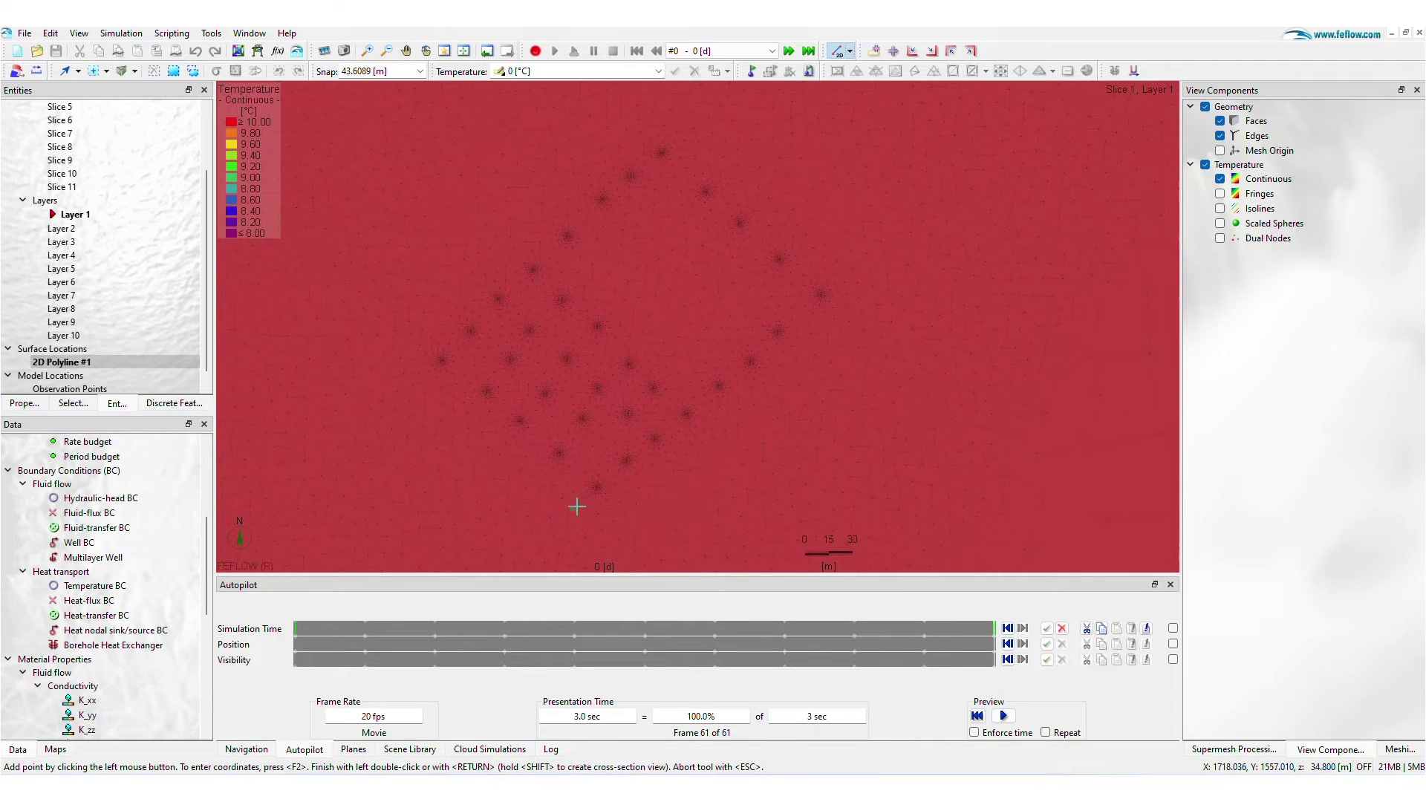
click(601, 485)
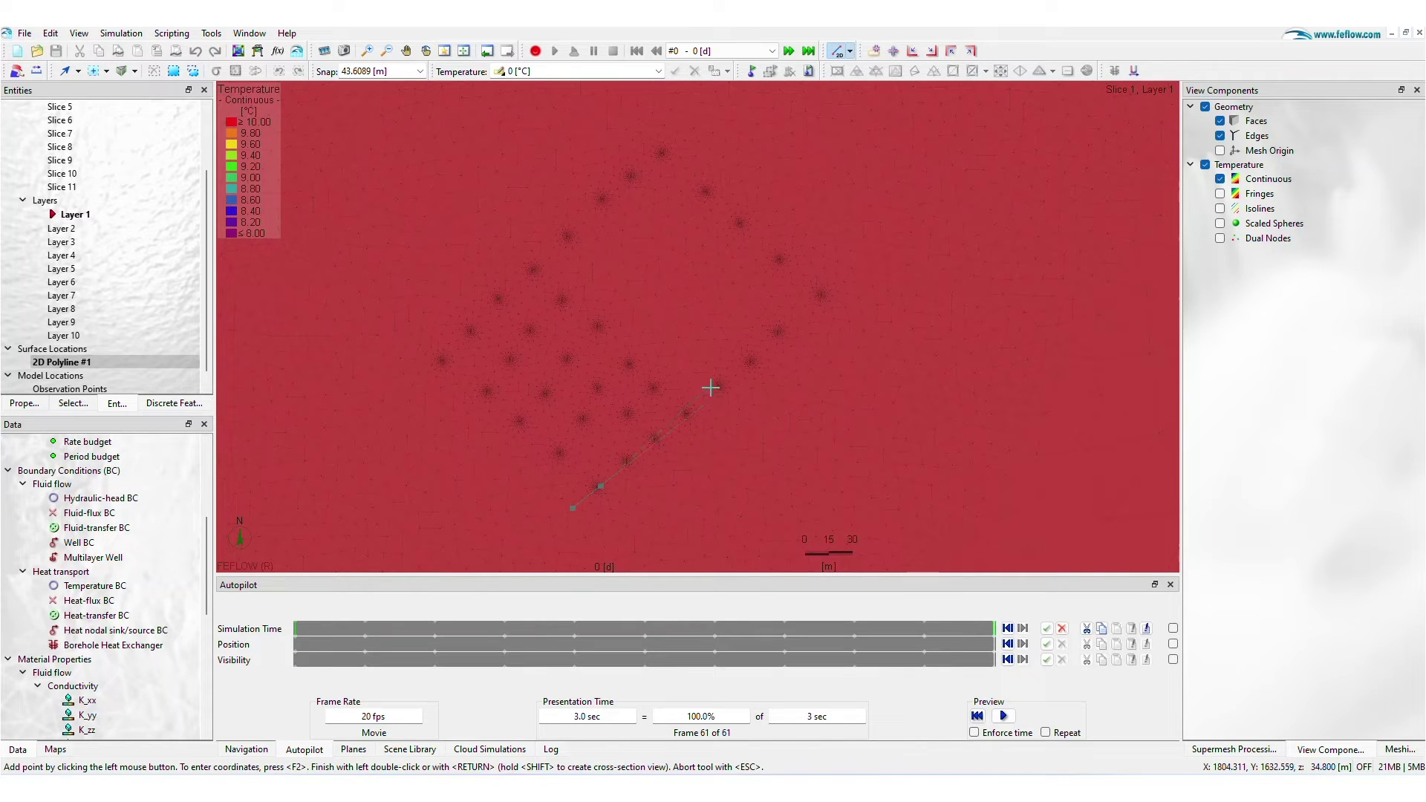
double_click(841, 281)
key(Return)
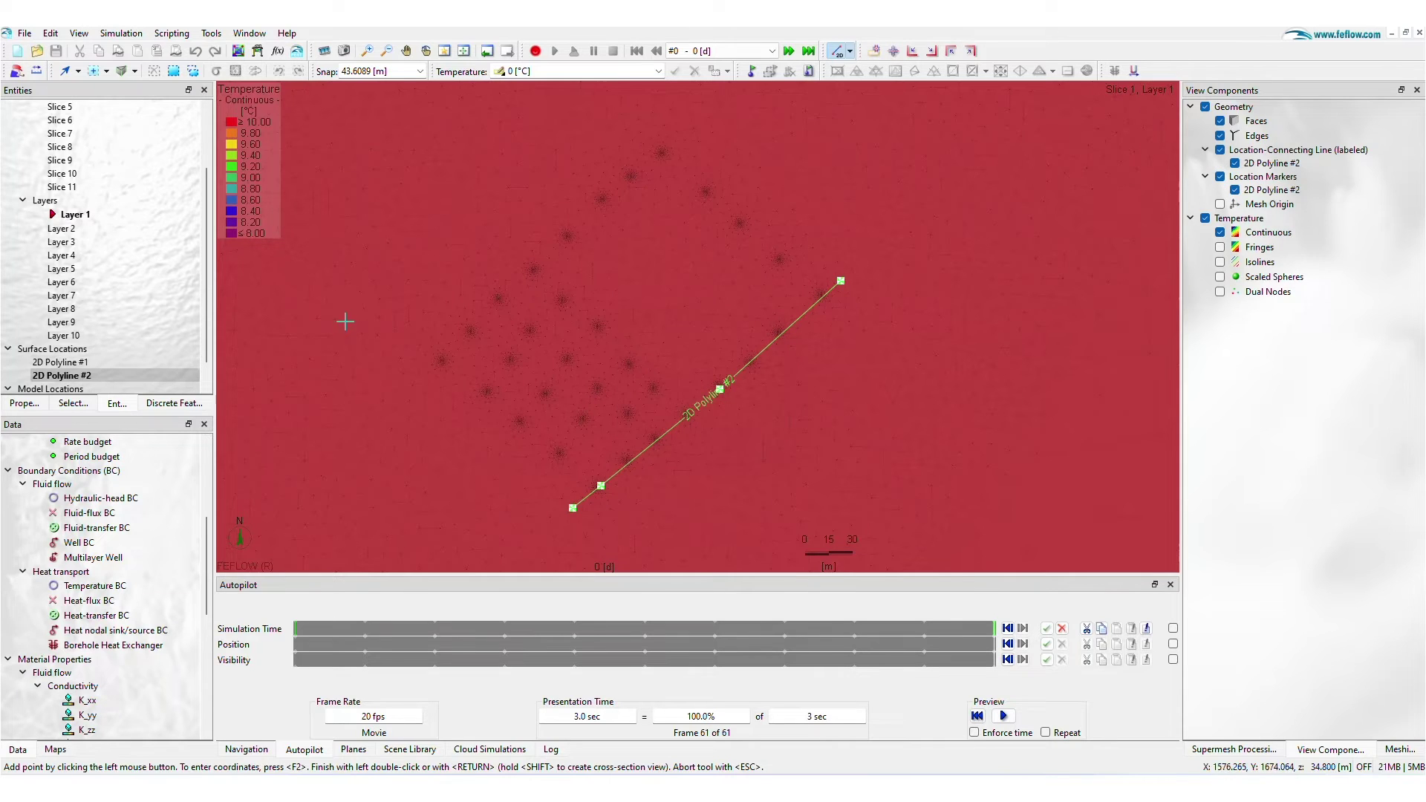
Show a cross-section along 2D Polyline #2 and play its temperatures through 365 days.
right_click(165, 373)
click(215, 381)
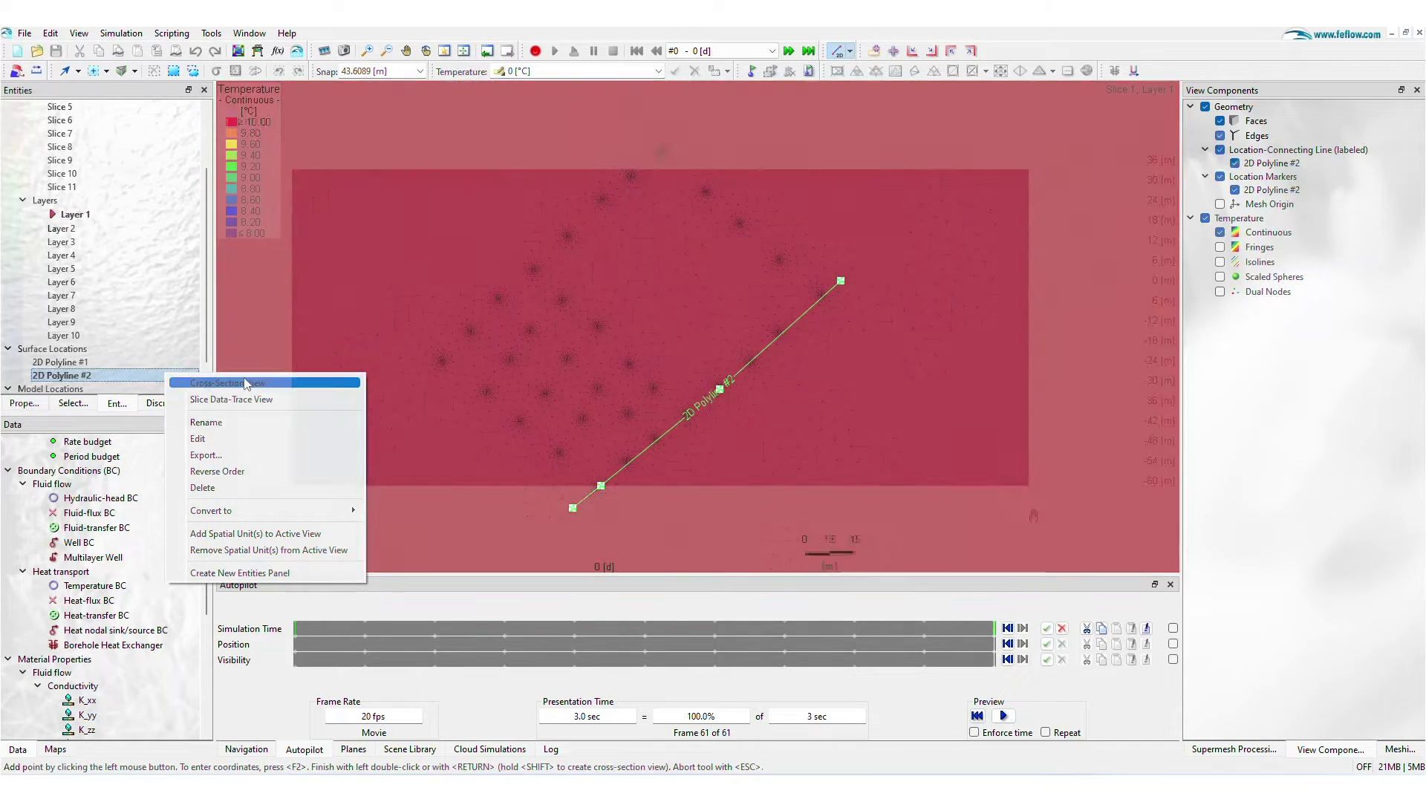
click(1003, 716)
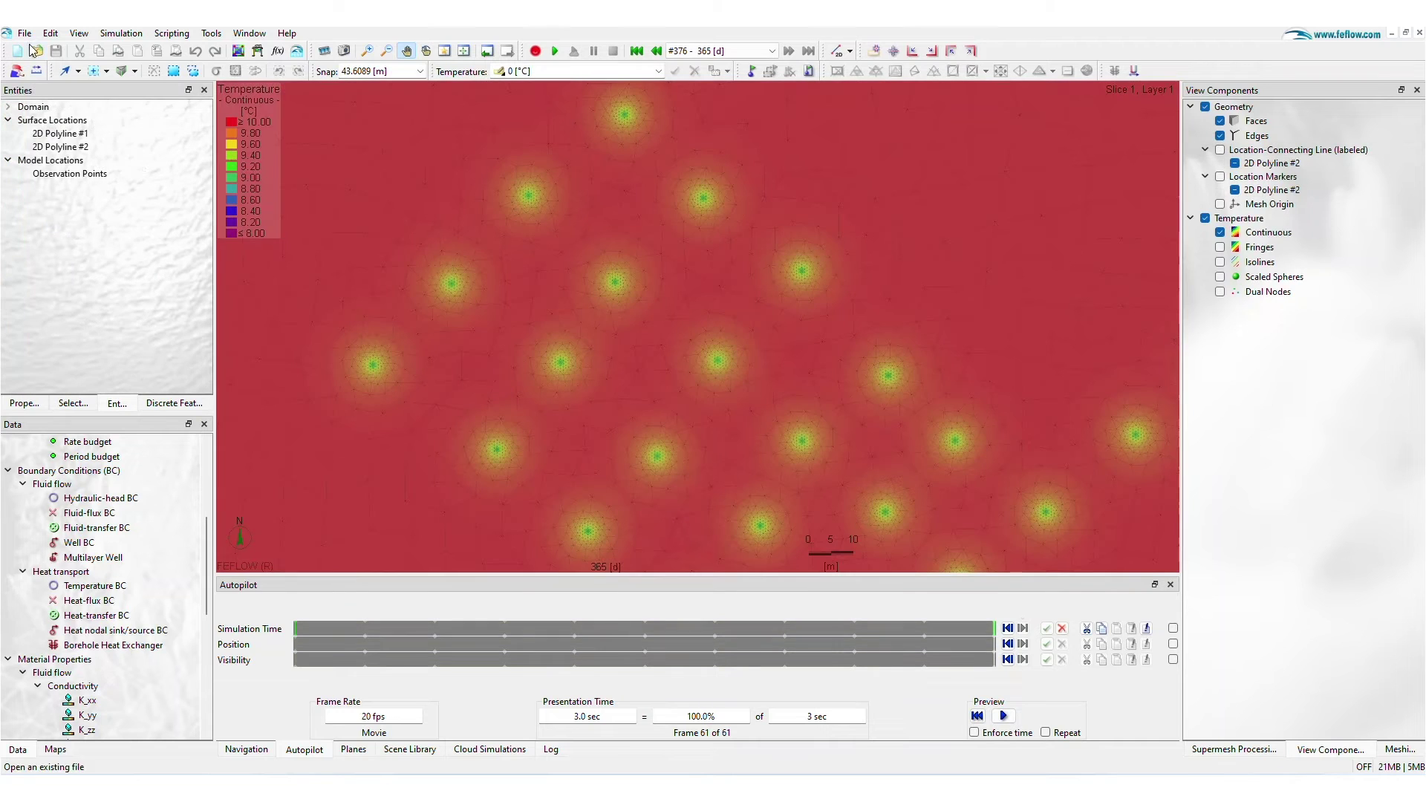
View the BHE Temperature Profile chart with depth, then close it.
click(79, 34)
mouse_move(178, 83)
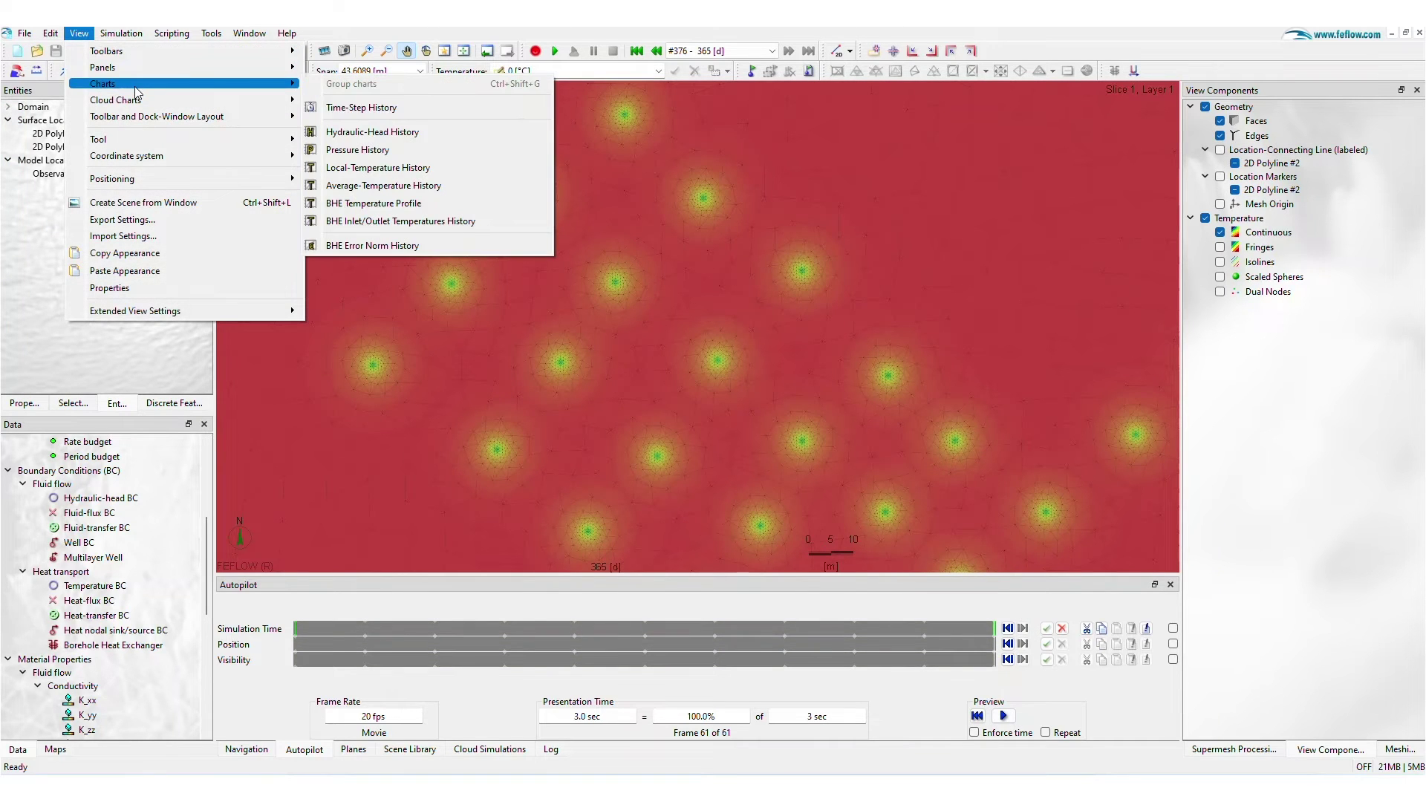
click(428, 206)
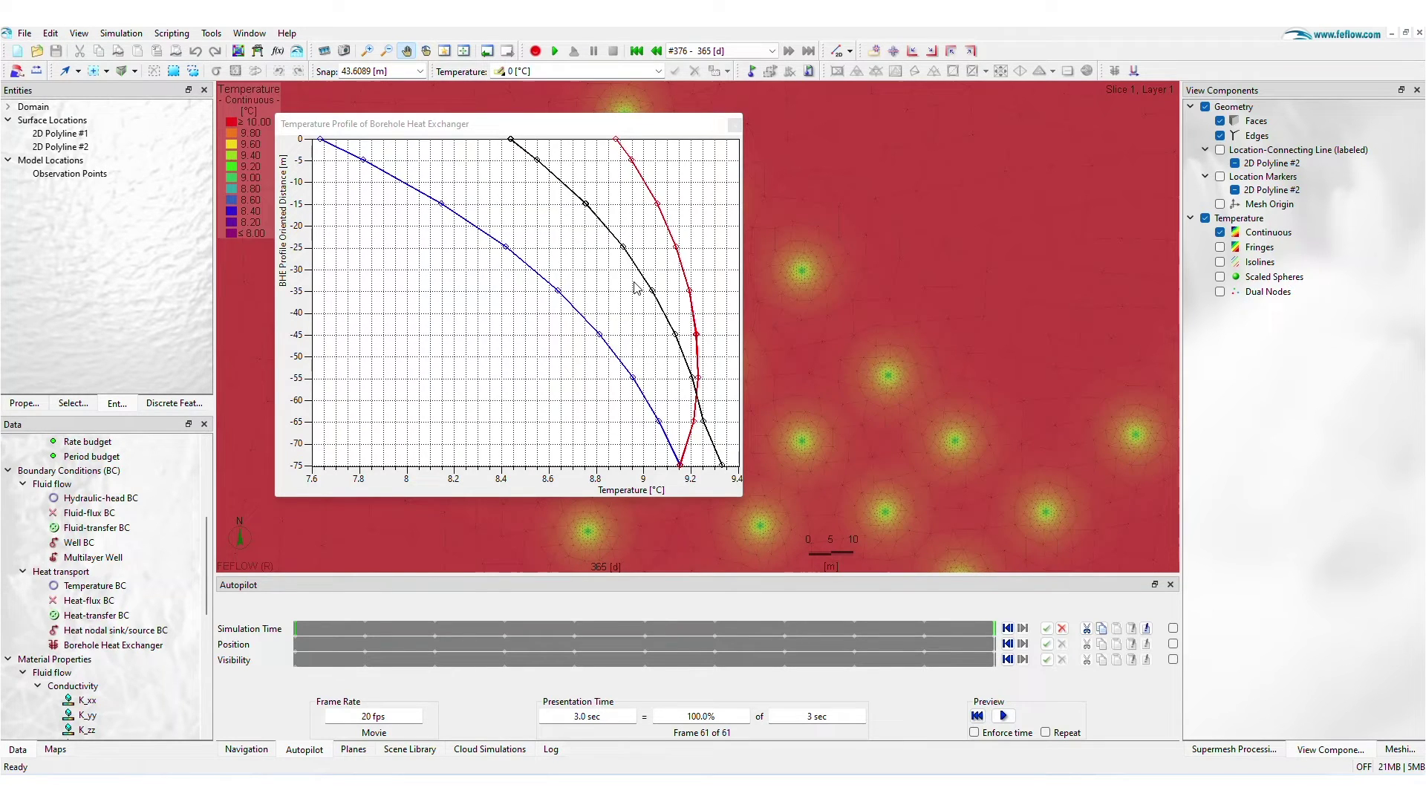
click(732, 127)
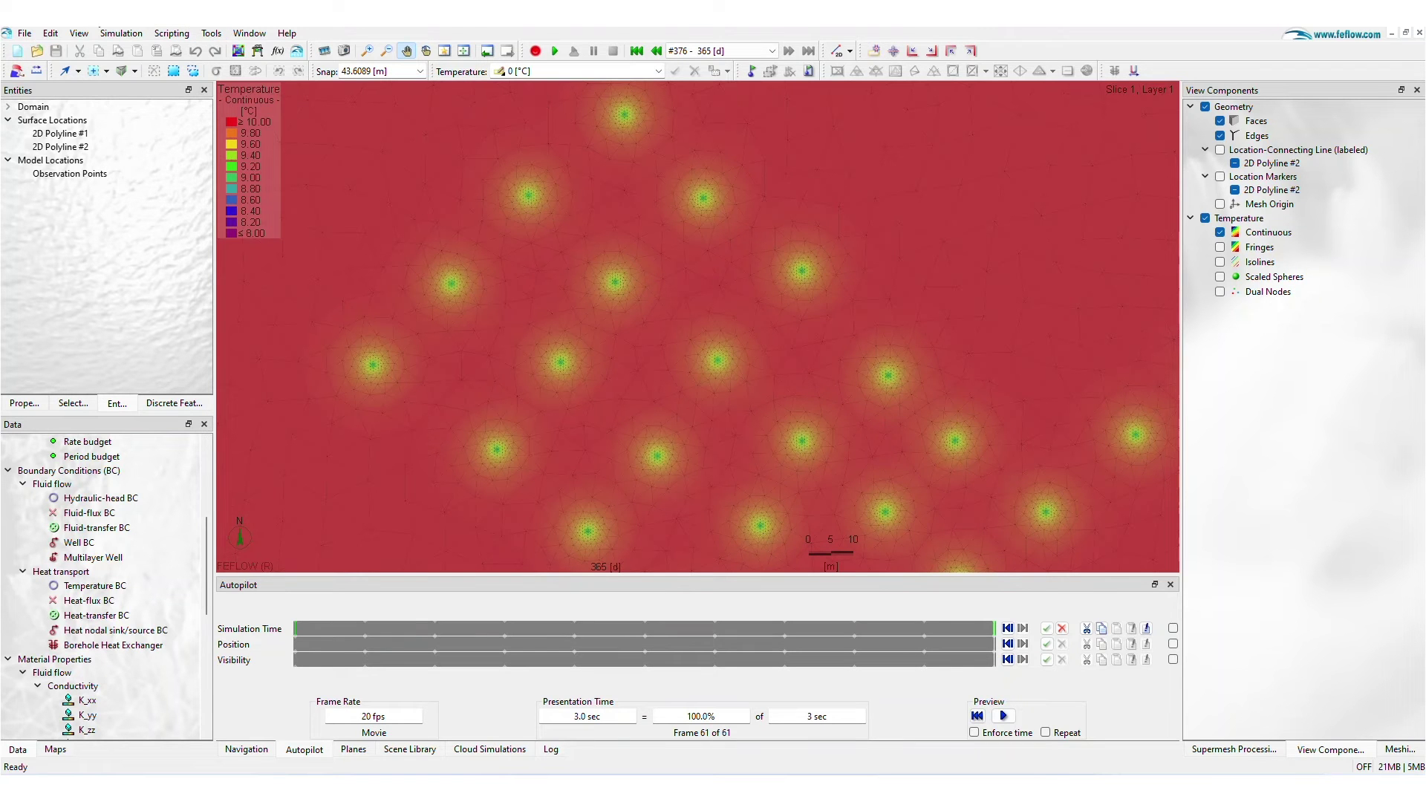
Show the BHE Inlet/Outlet Temperatures History chart and enlarge its window.
click(79, 33)
mouse_move(138, 87)
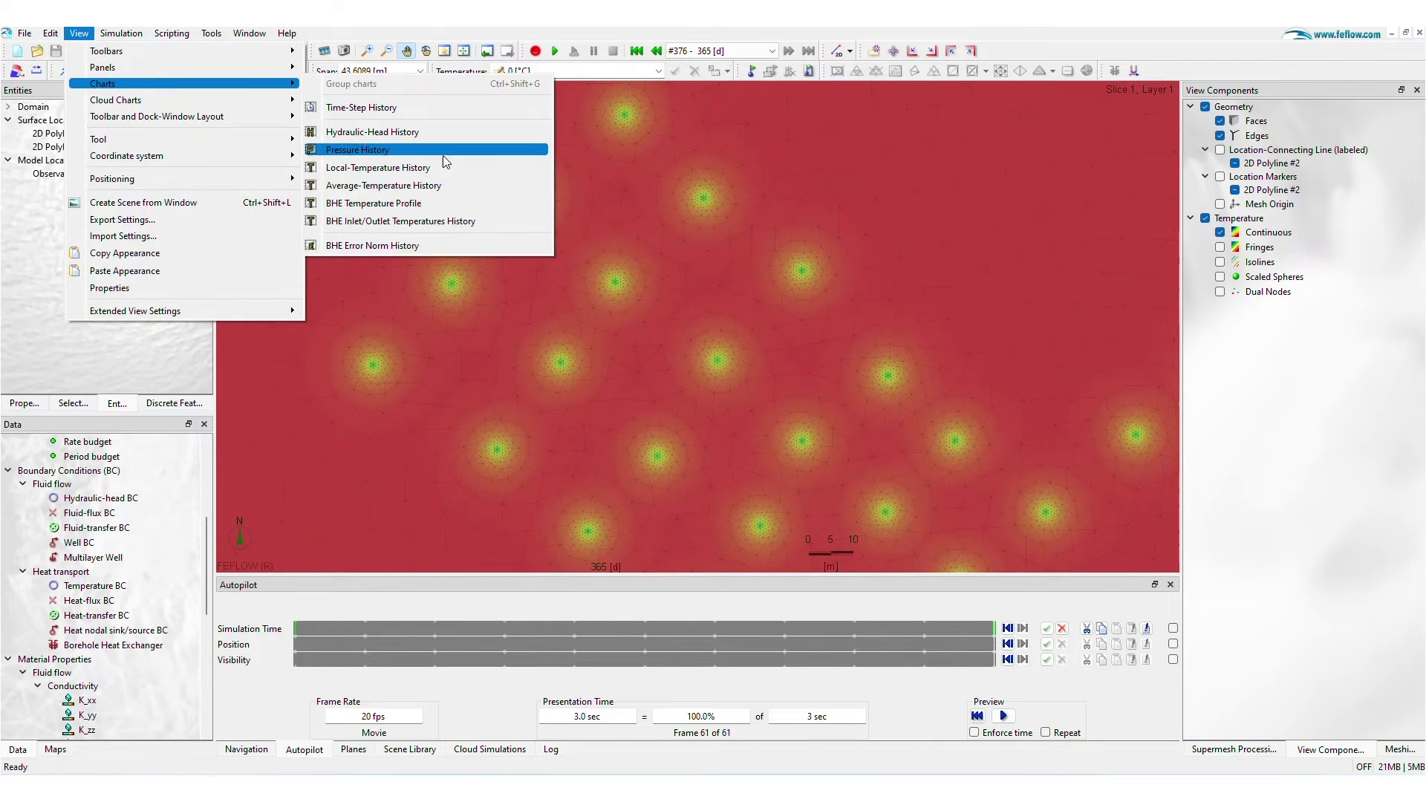
click(454, 221)
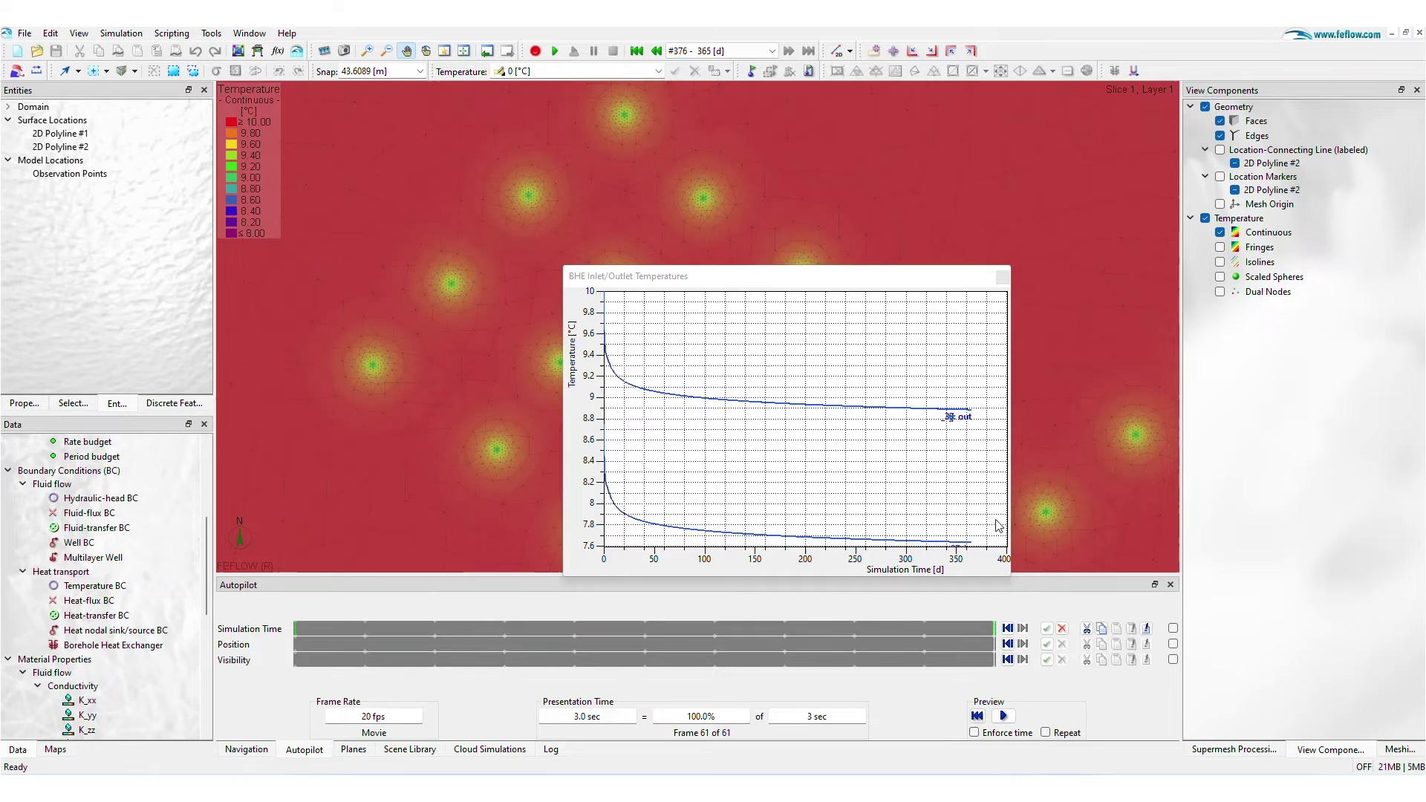
drag(1010, 575, 1114, 567)
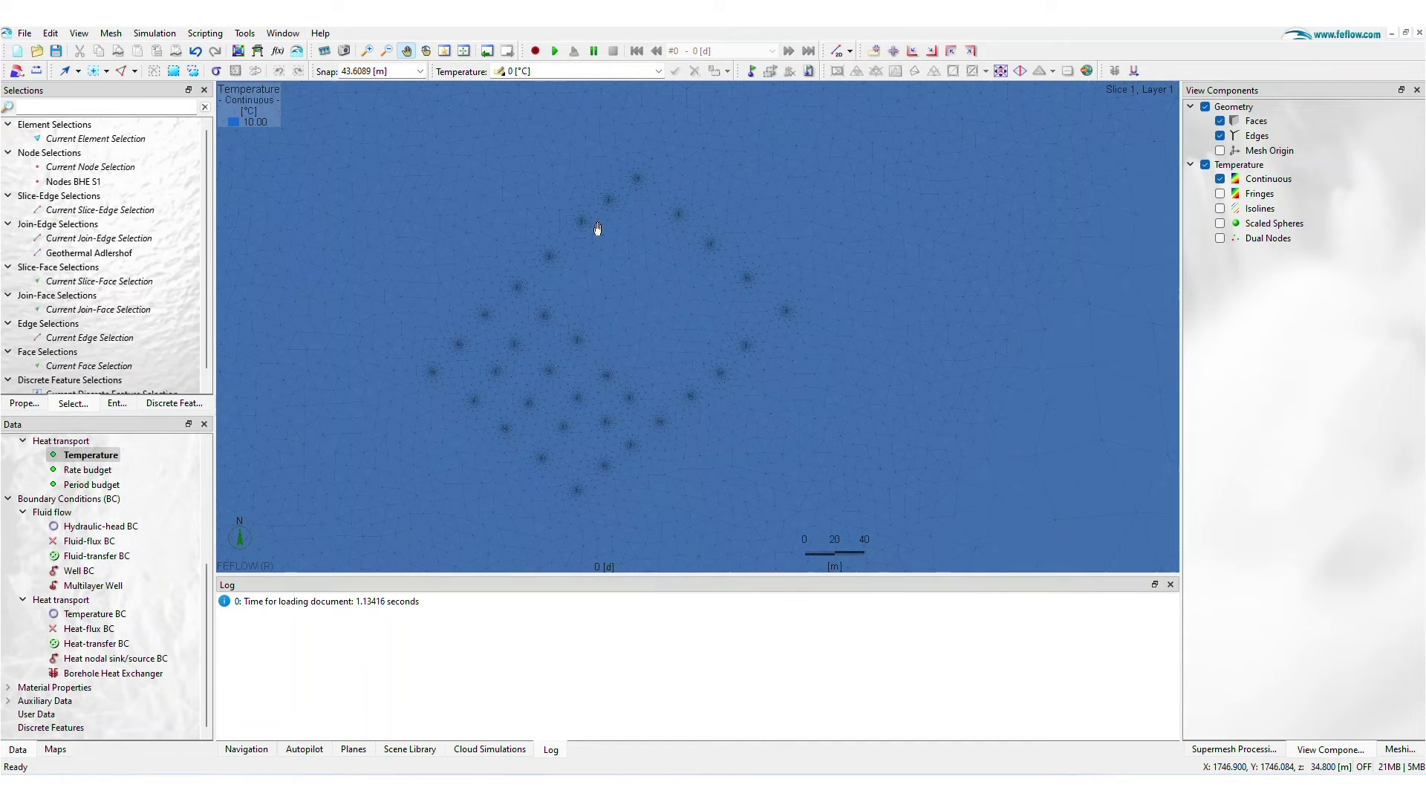
Open the Closed-Loop group properties from the Well Manager and set its pattern to Serial.
double_click(597, 228)
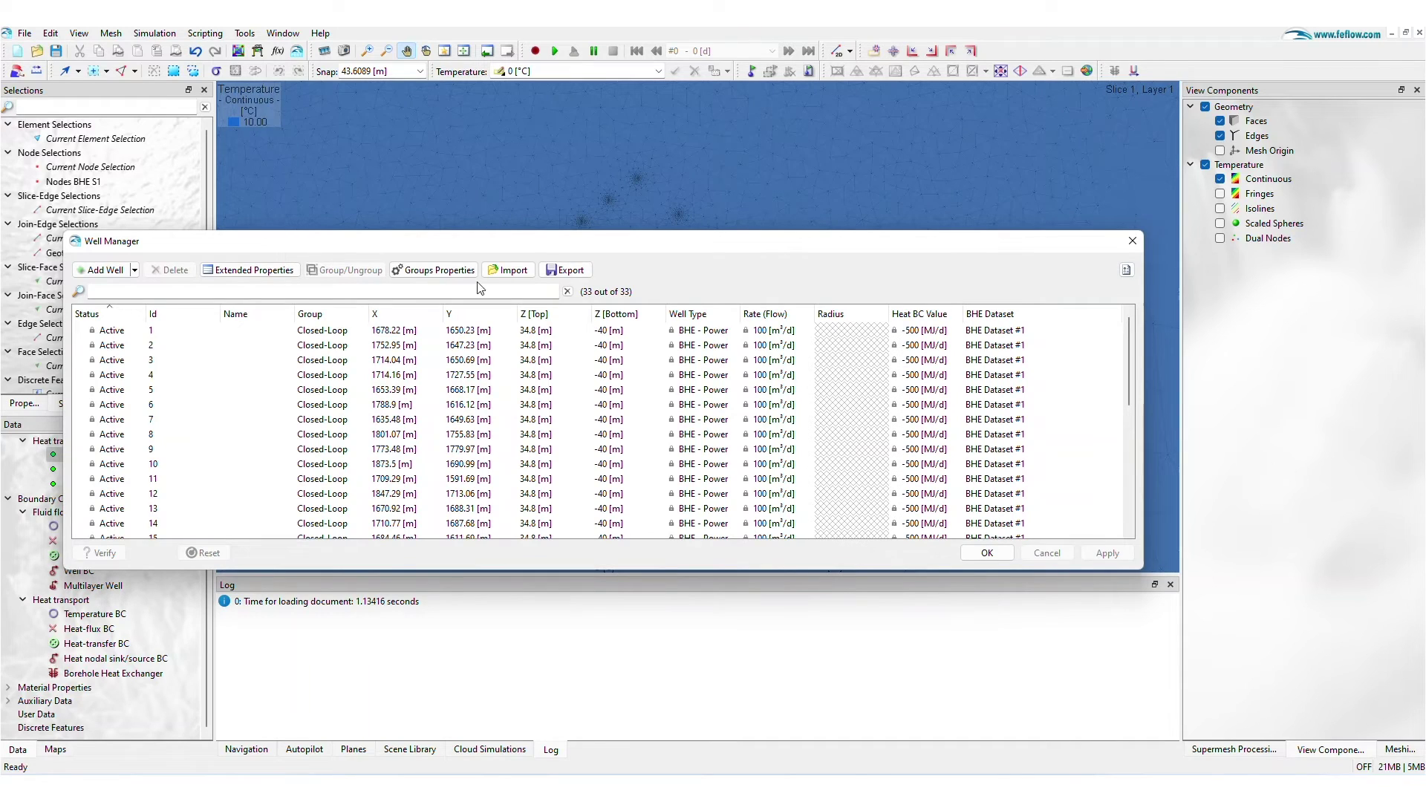
click(444, 271)
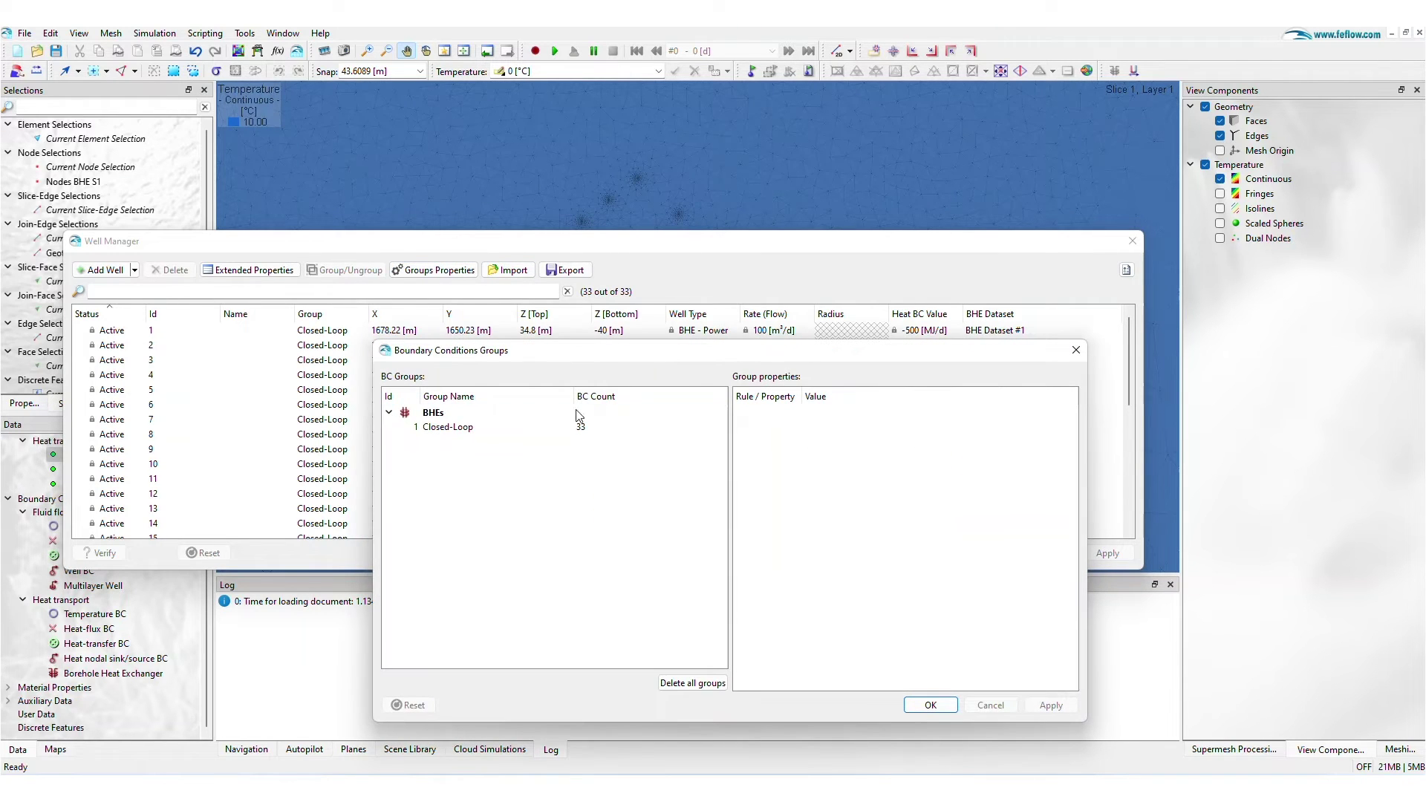
click(485, 428)
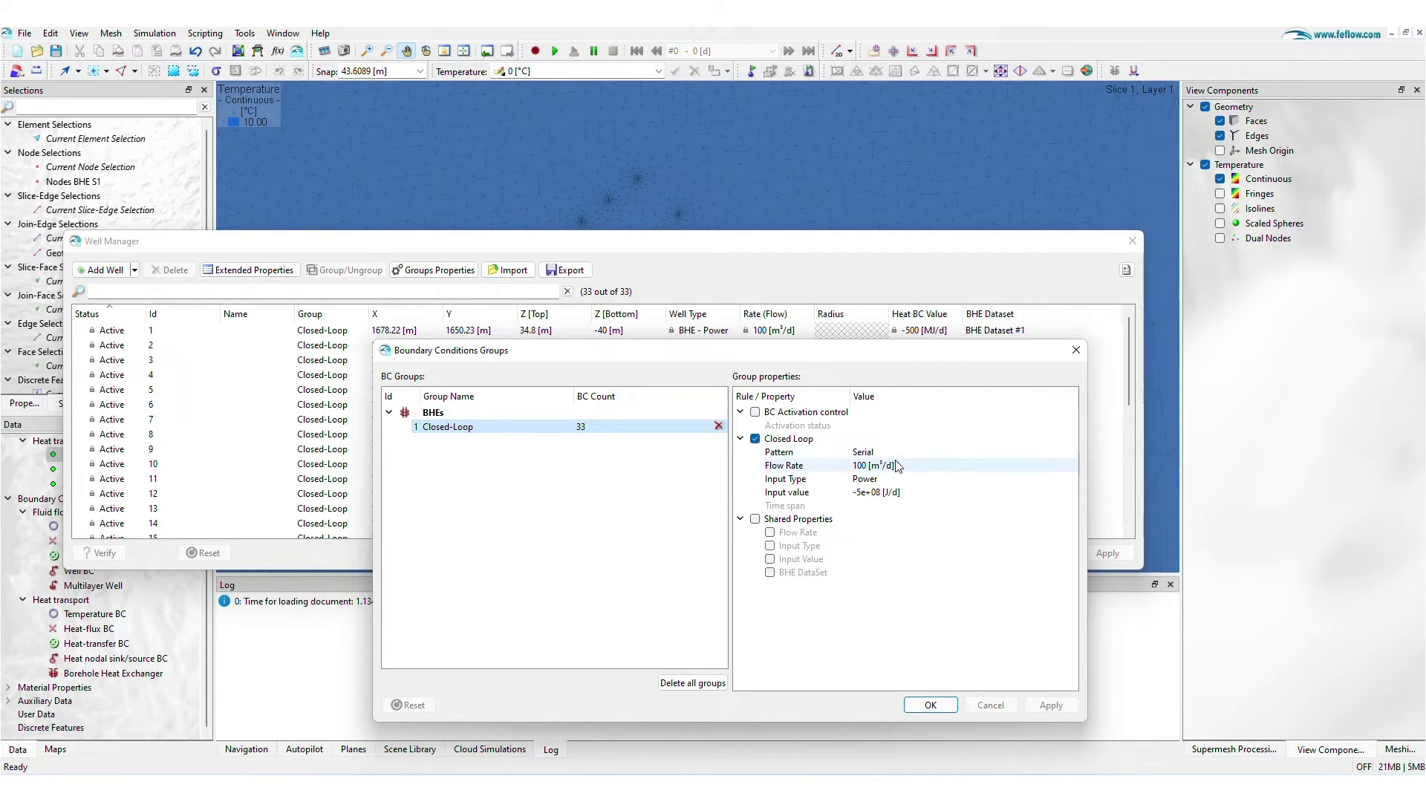
click(866, 452)
click(894, 452)
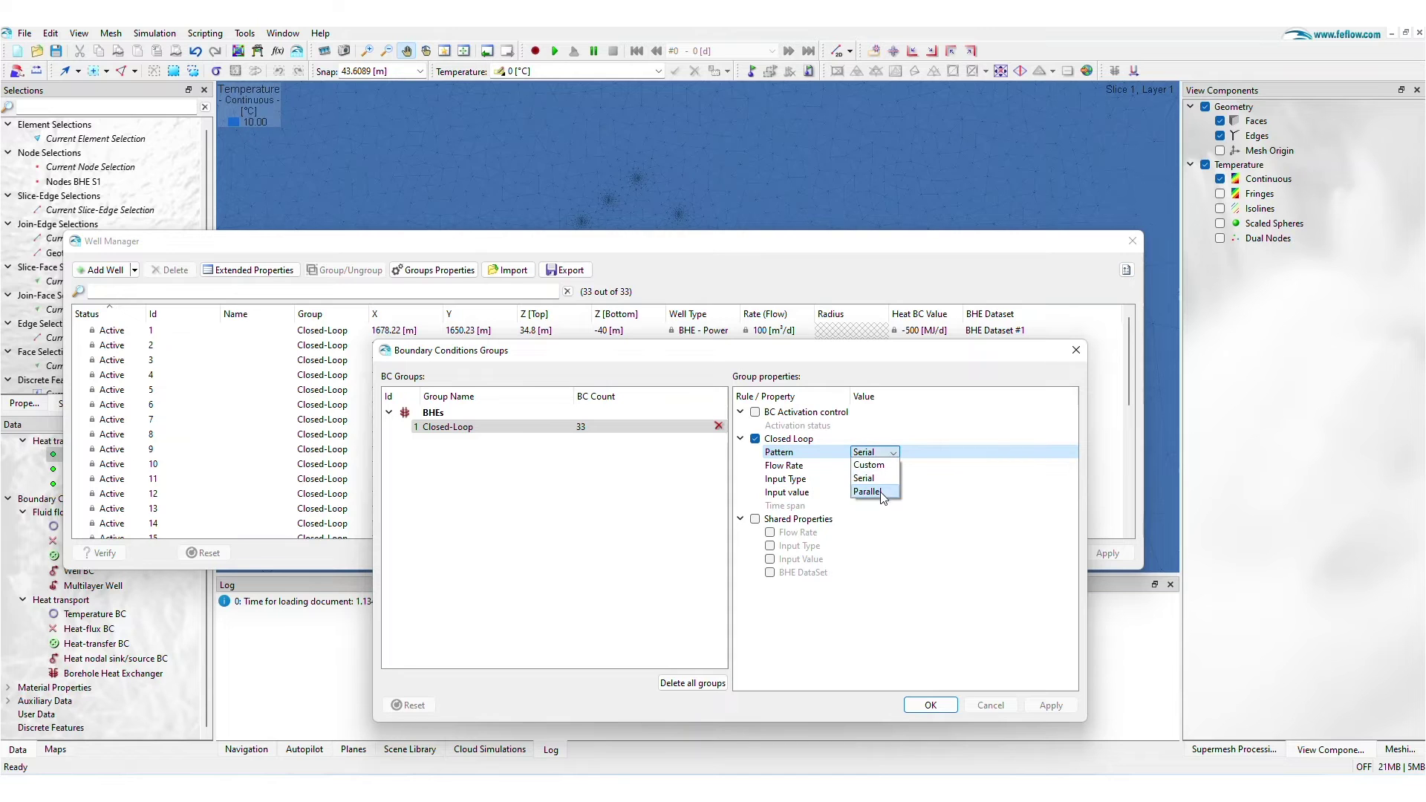
click(877, 478)
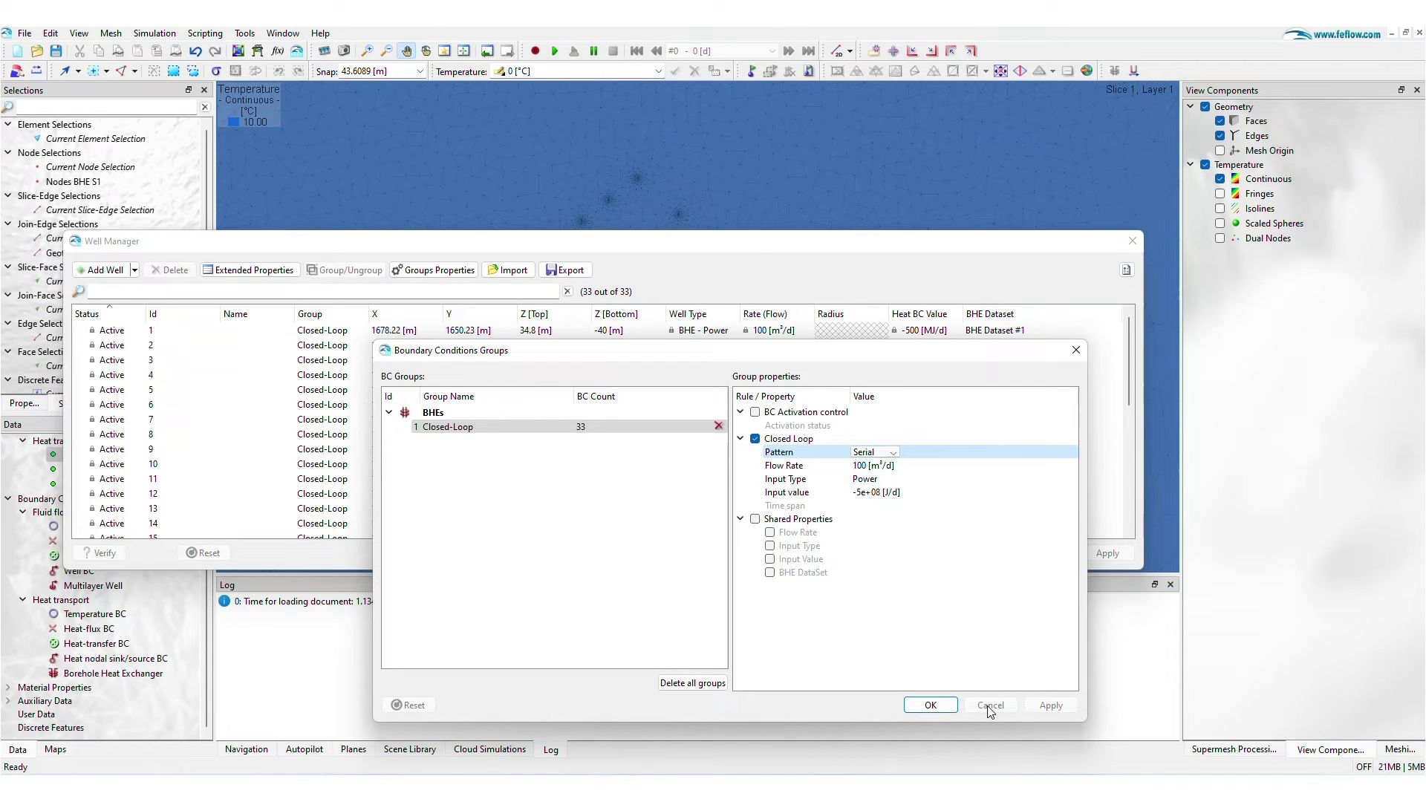
Confirm the Serial pattern, close the Well Manager, and show only the borehole heat exchangers with their array settings.
click(942, 703)
click(995, 554)
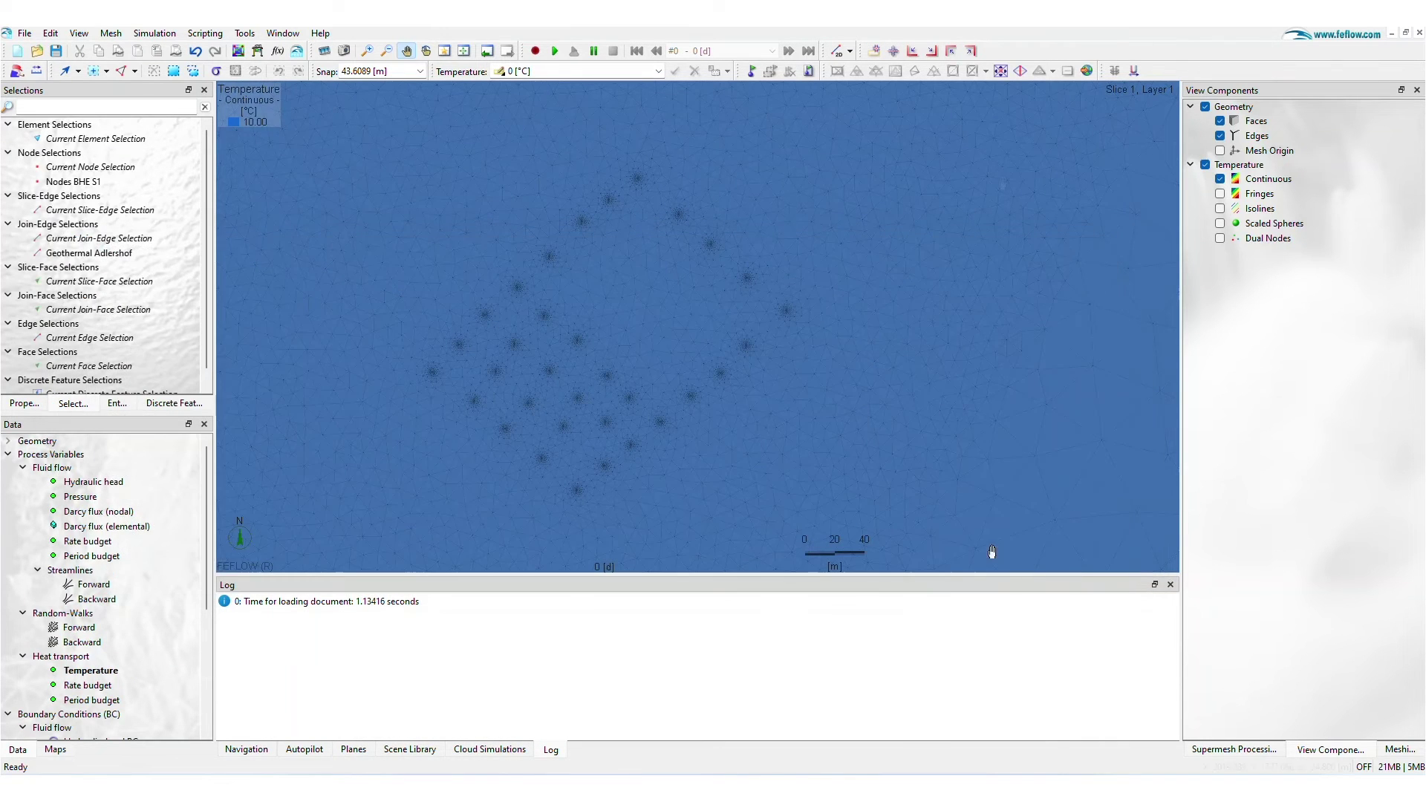
scroll(158, 621, down, 4)
double_click(115, 673)
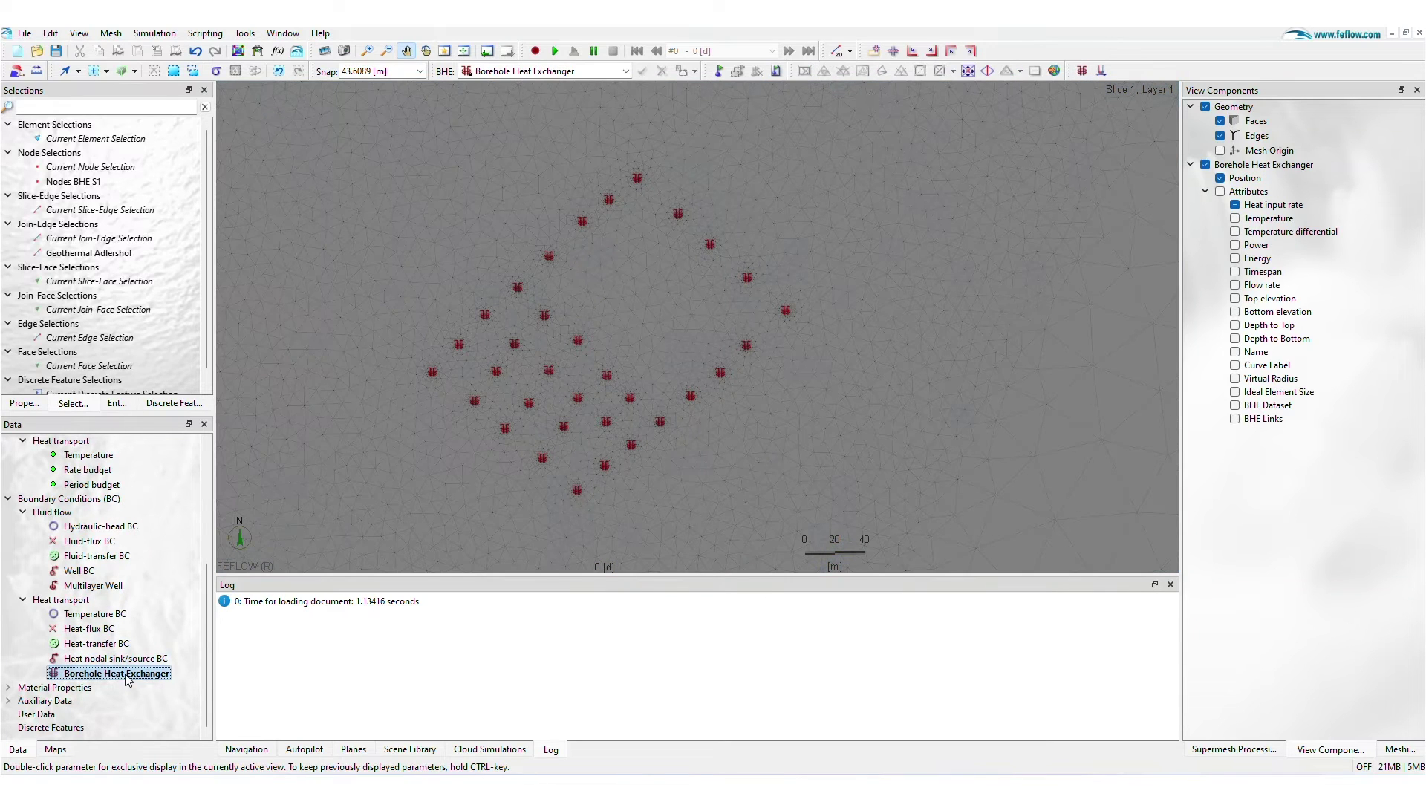
click(1078, 72)
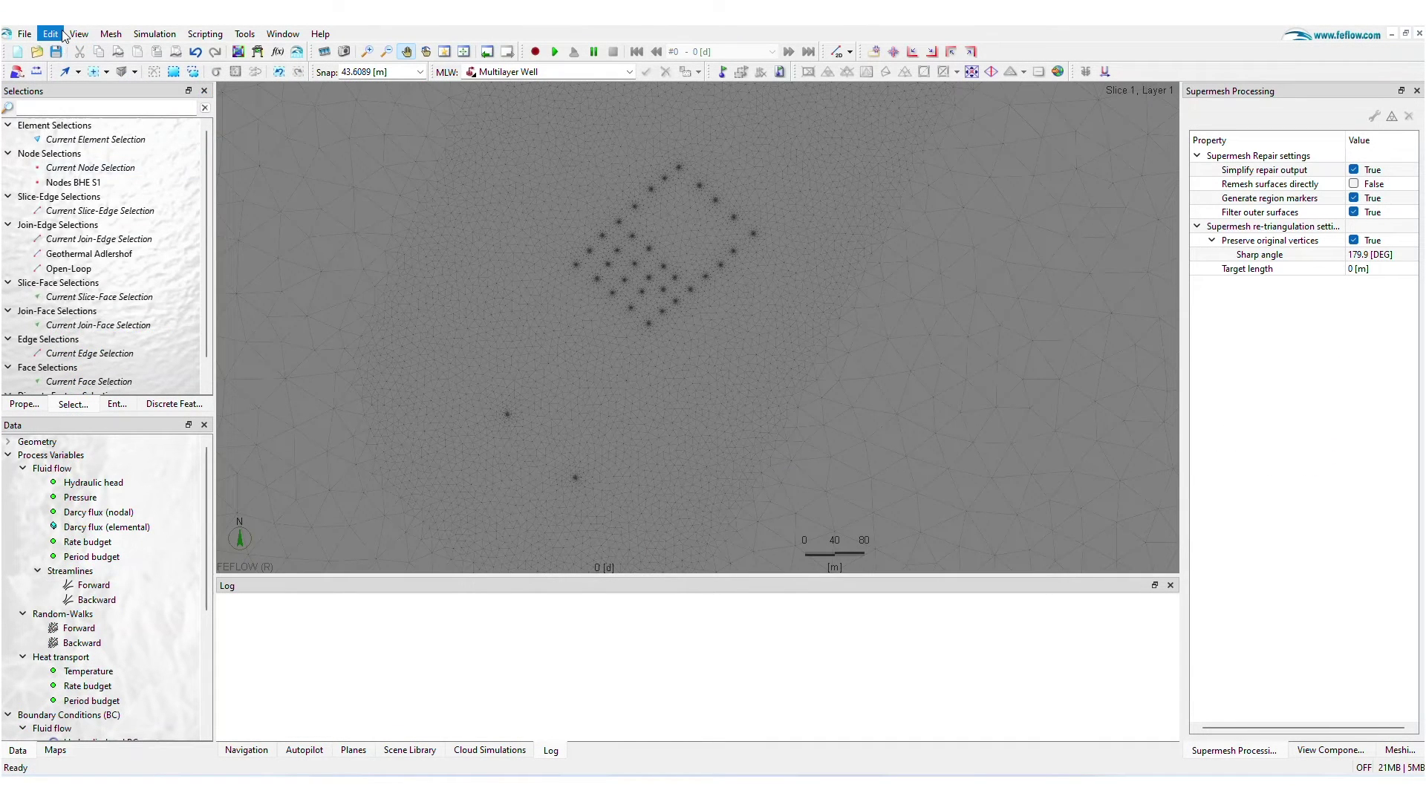
Create two multilayer wells from the Open-Loop selection in the Well Manager.
click(52, 34)
click(93, 241)
drag(446, 173, 589, 125)
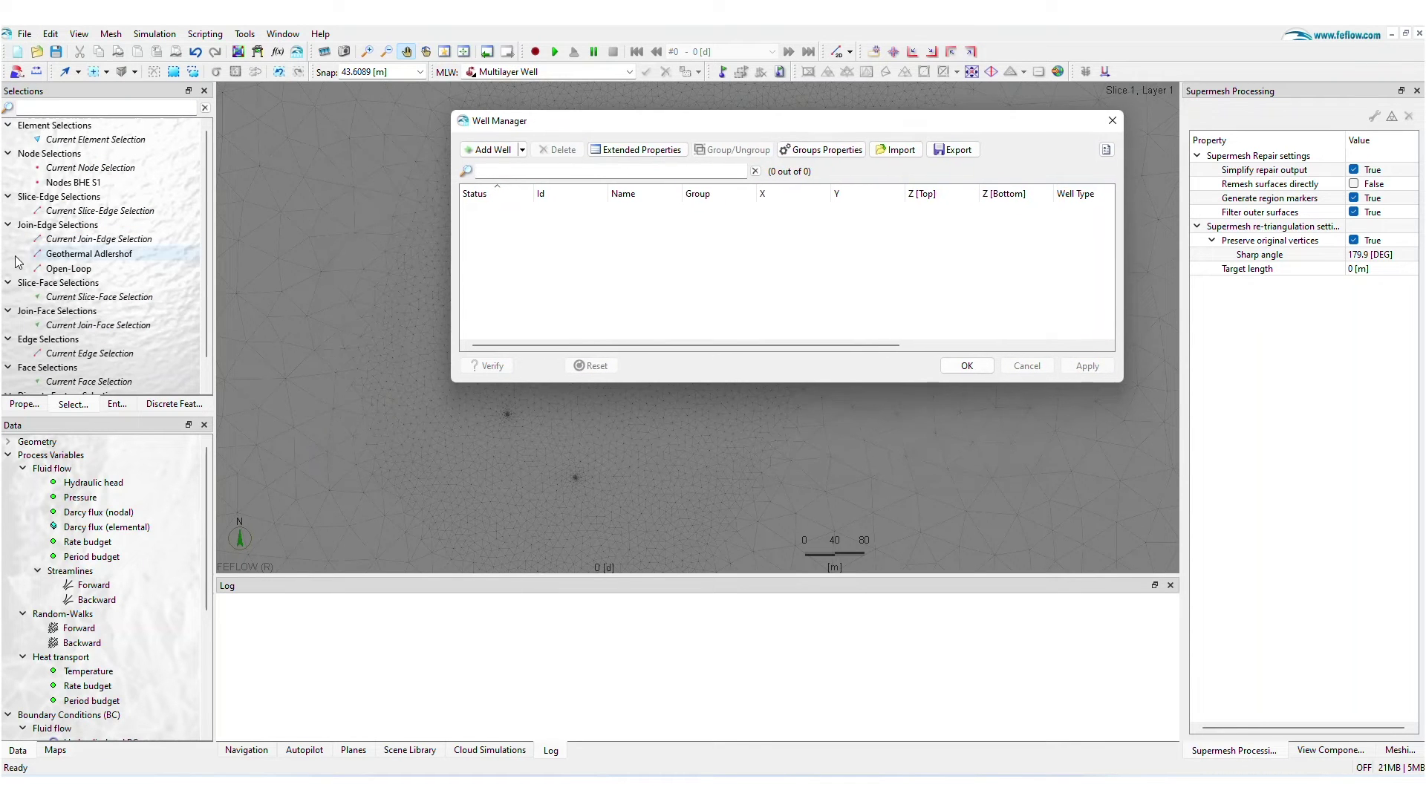
click(75, 269)
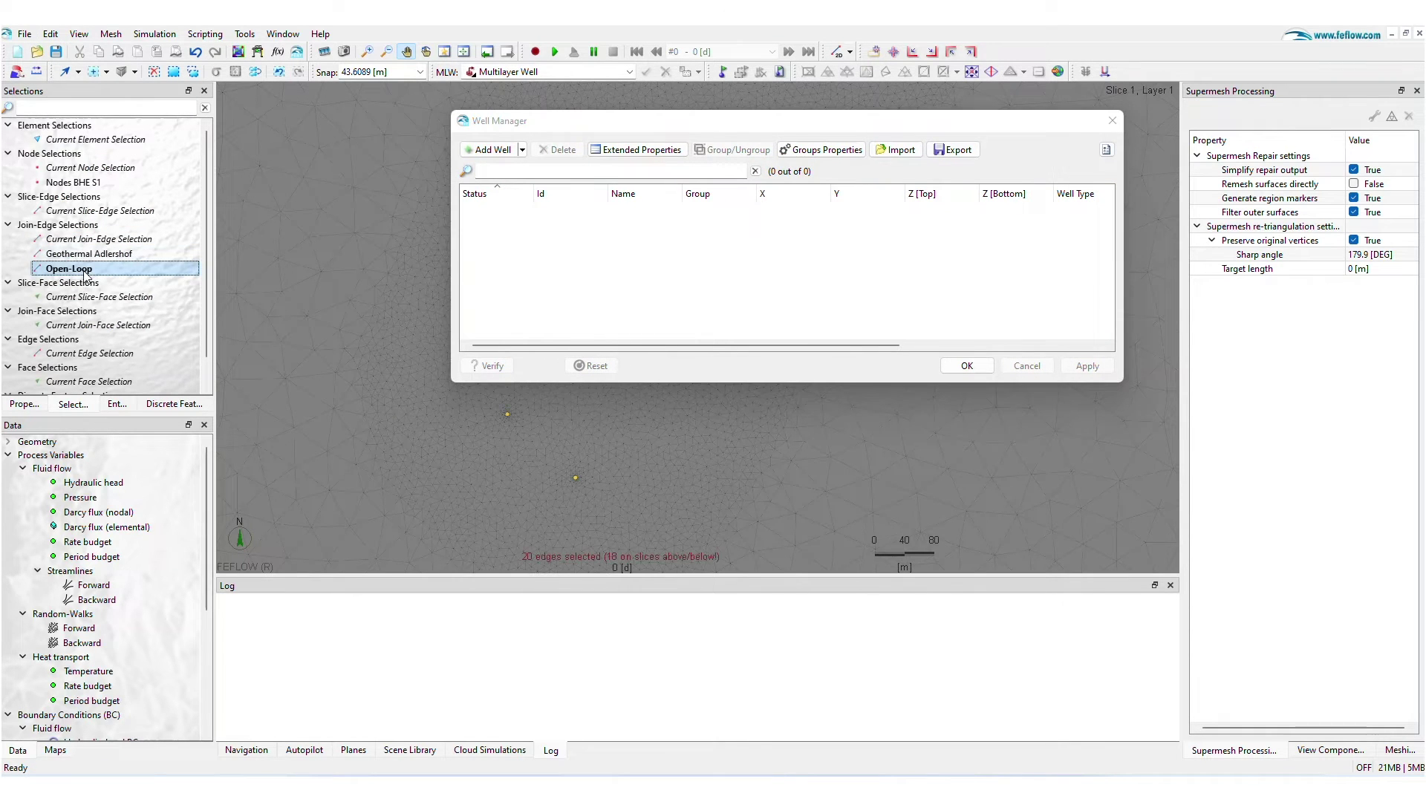
click(522, 149)
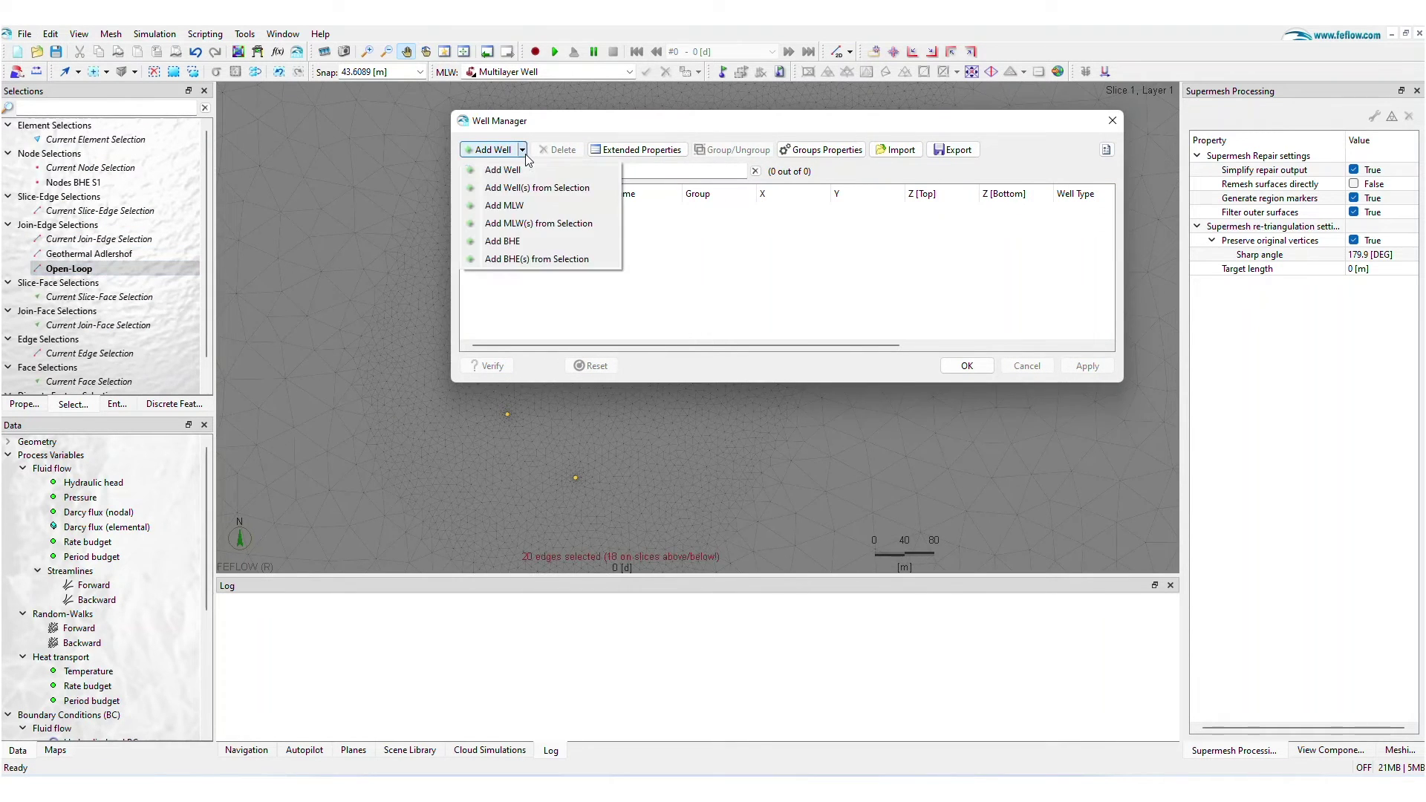
click(533, 224)
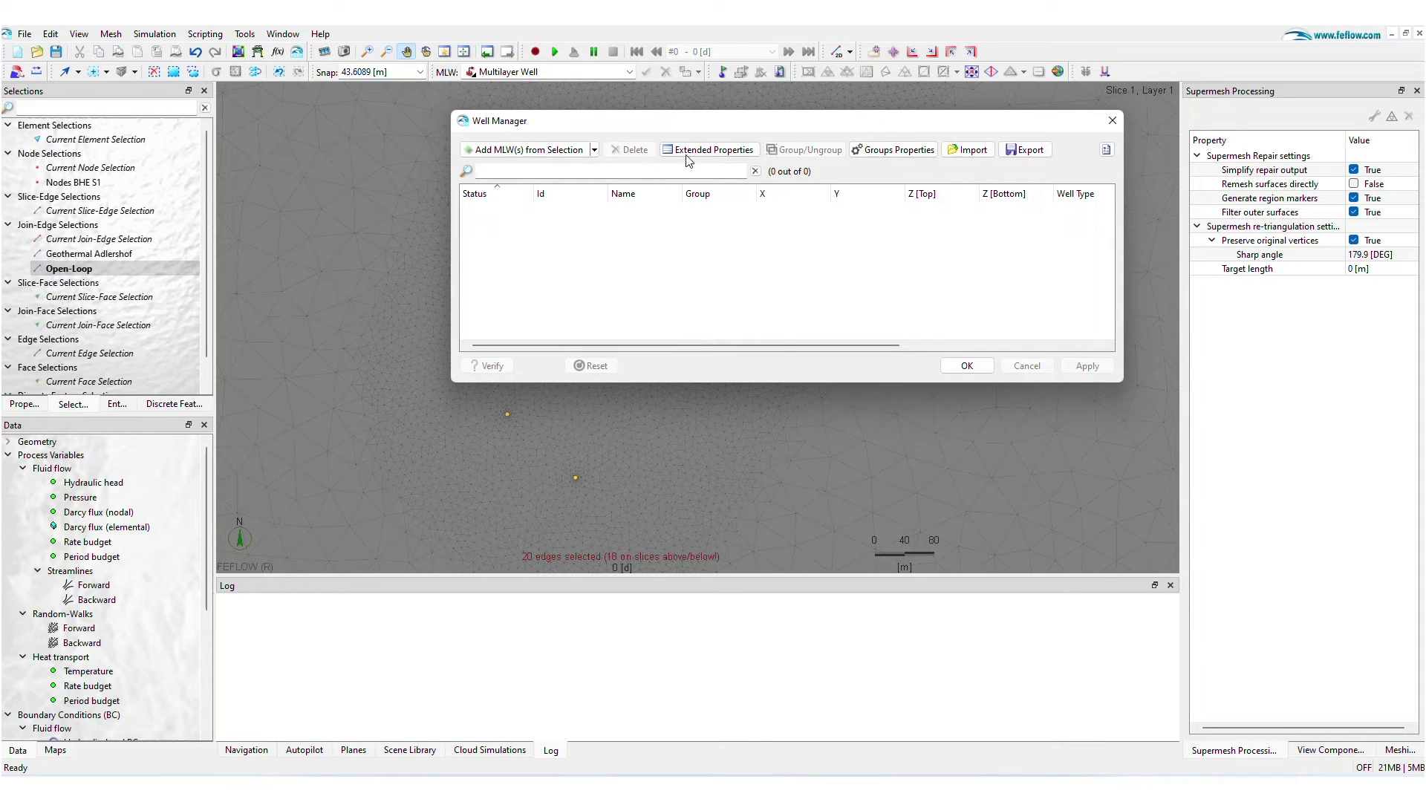
click(563, 153)
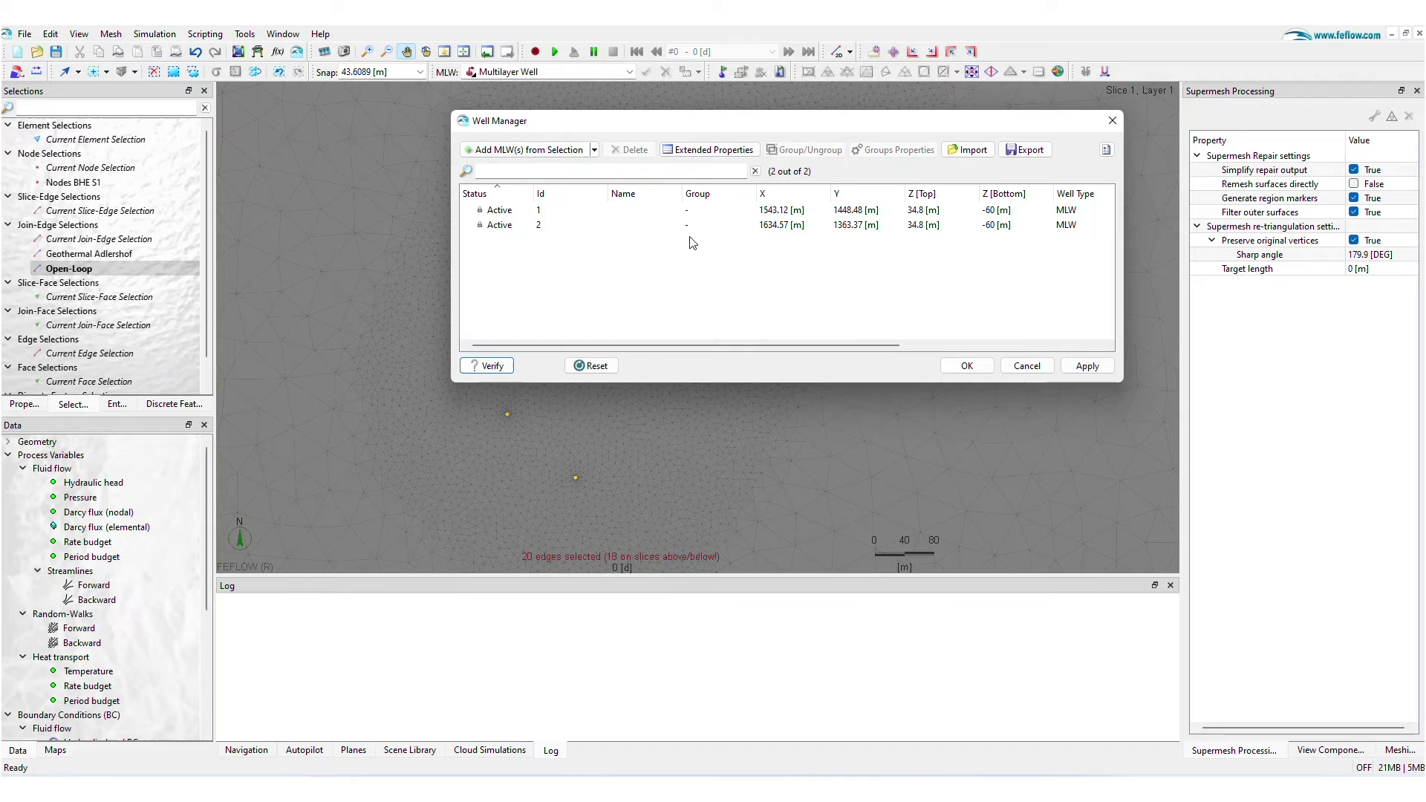
Rename the two new wells to Production and Injection.
double_click(656, 211)
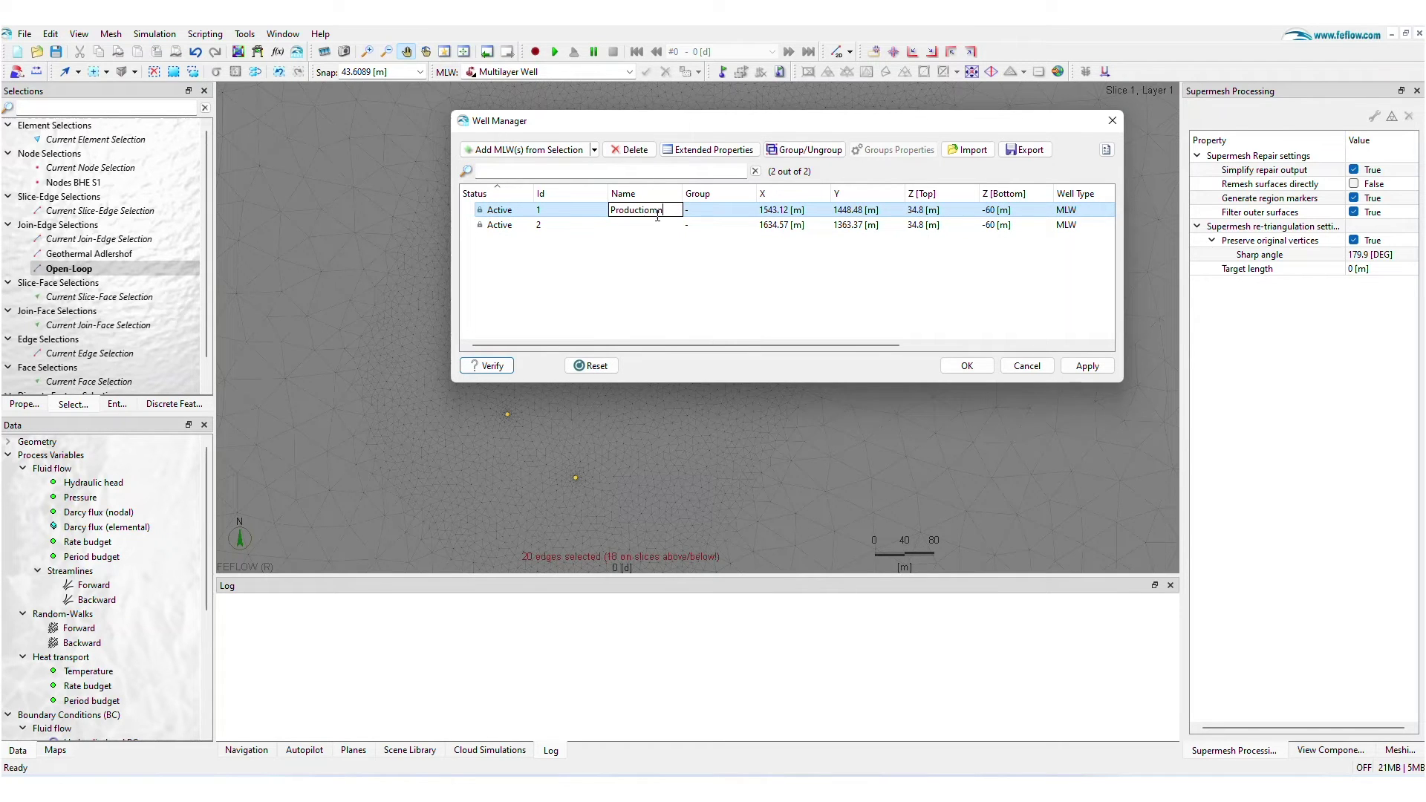
text(Production)
key(Return)
double_click(654, 223)
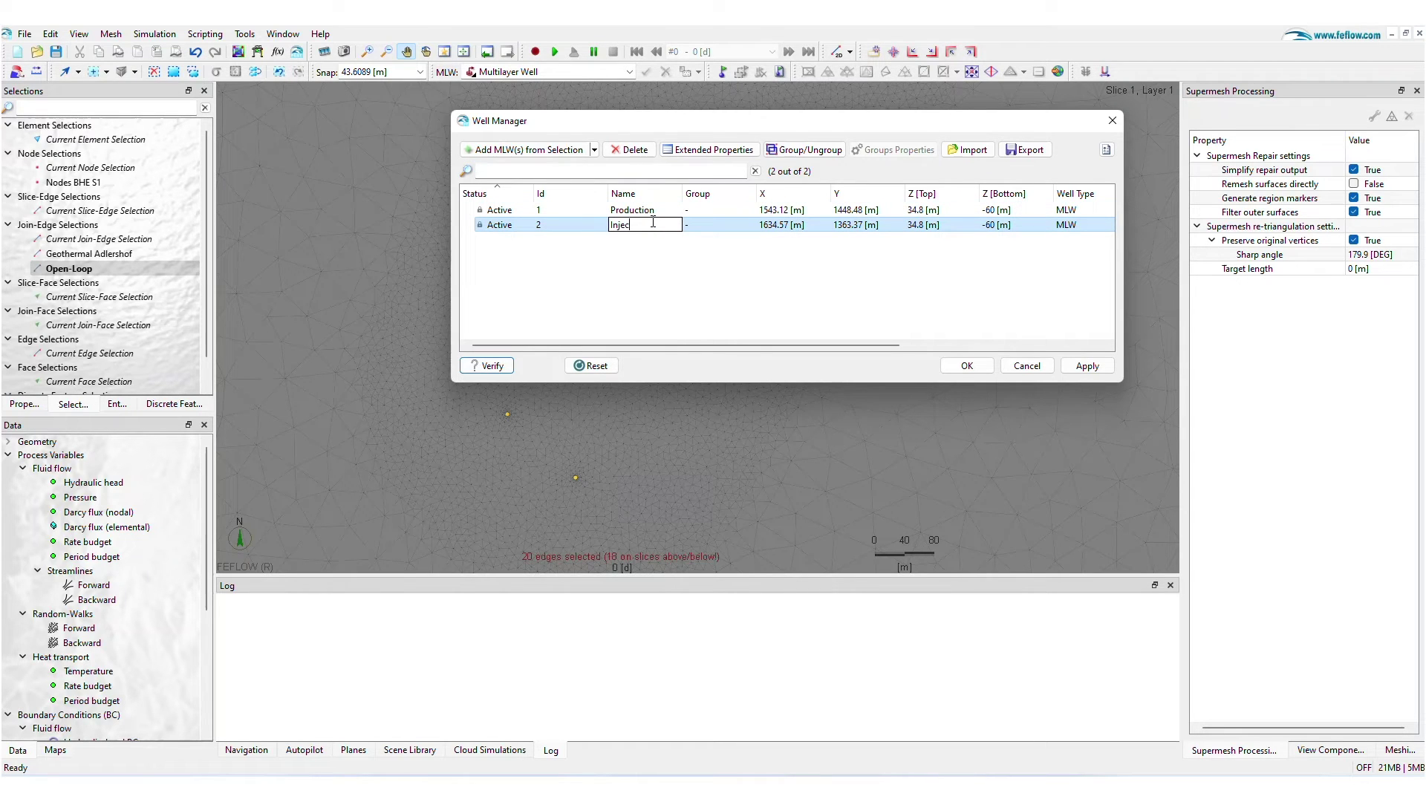
text(Injection)
key(Return)
Set the Production rate to TS #1: Pumping and the Injection rate to TS #2: Injection.
click(644, 210)
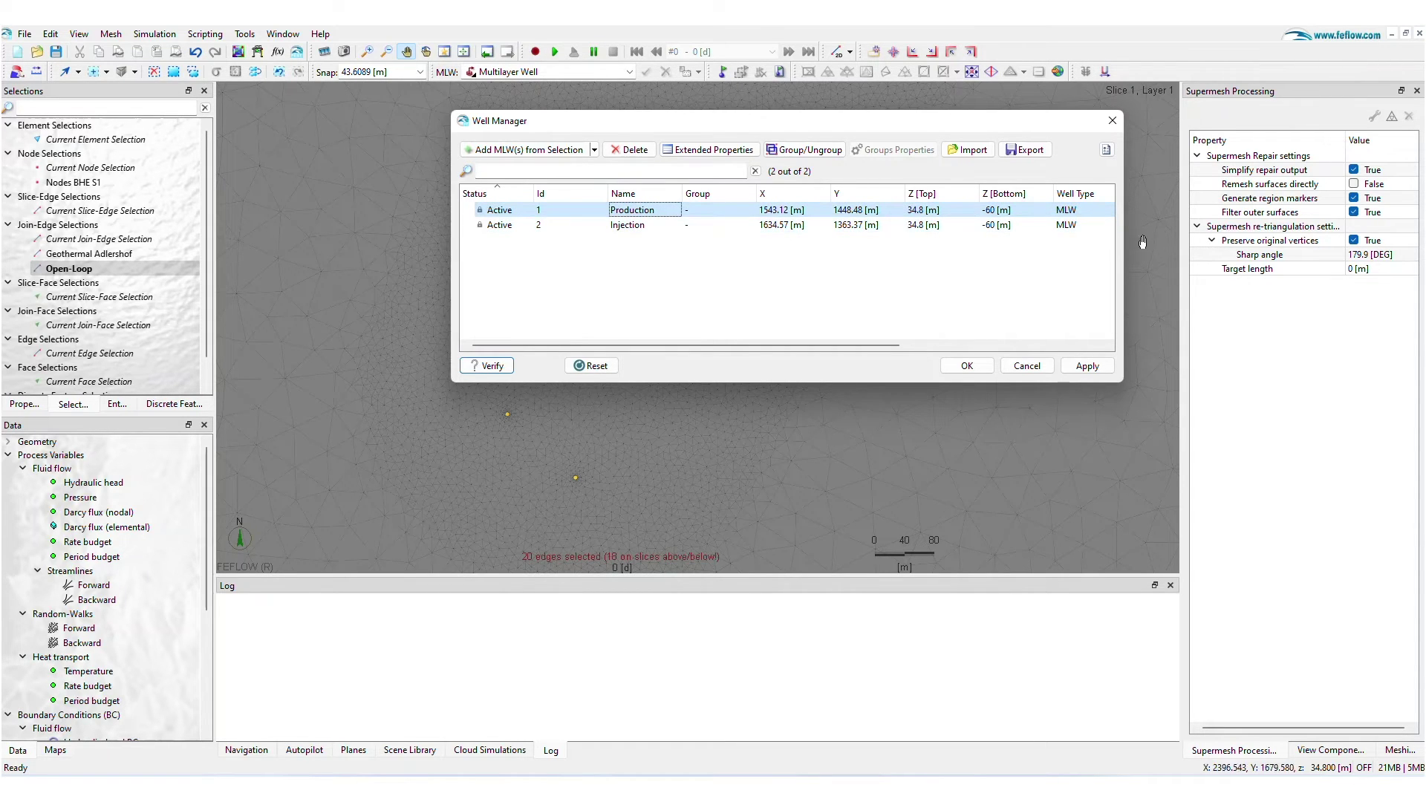
drag(1123, 243, 1195, 242)
drag(743, 121, 638, 128)
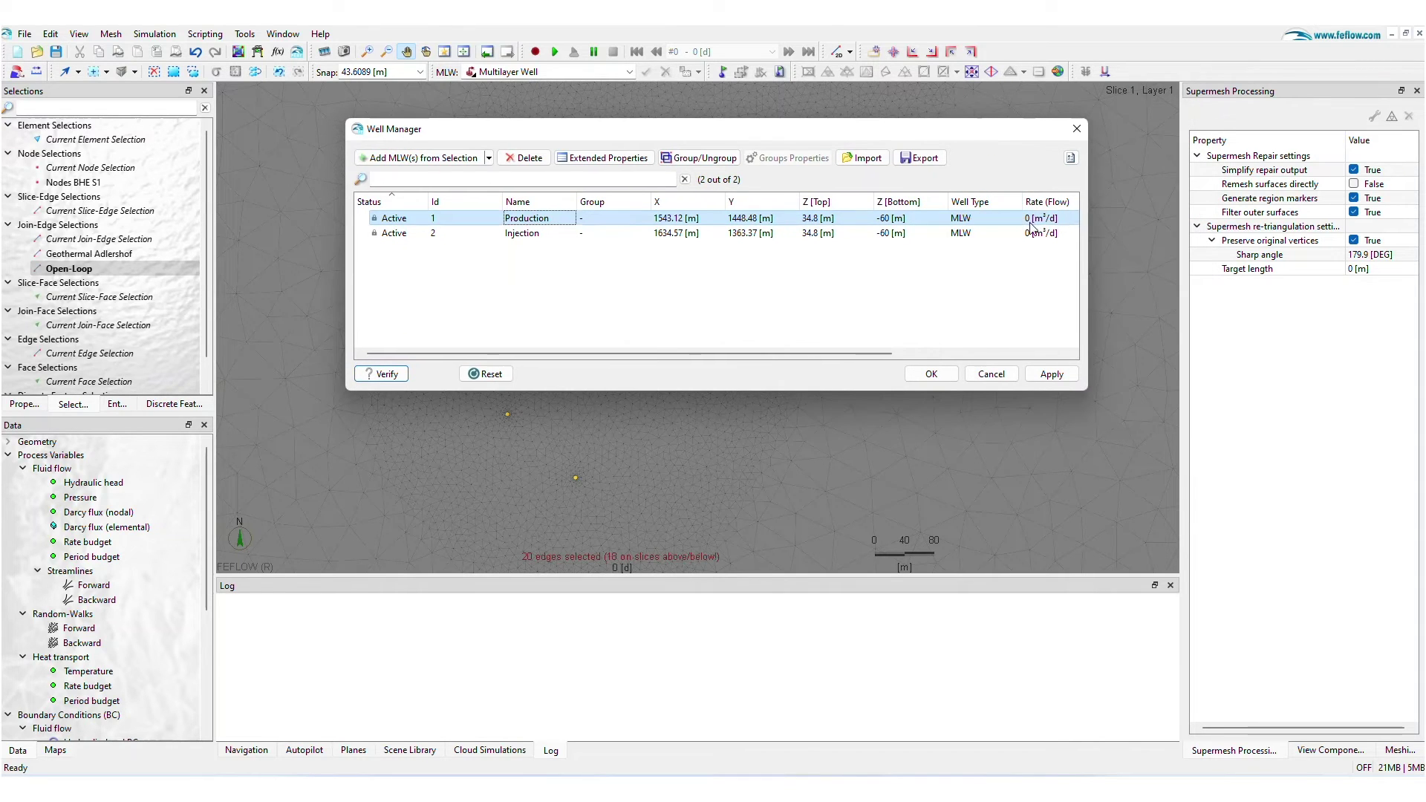
double_click(1040, 218)
click(1034, 218)
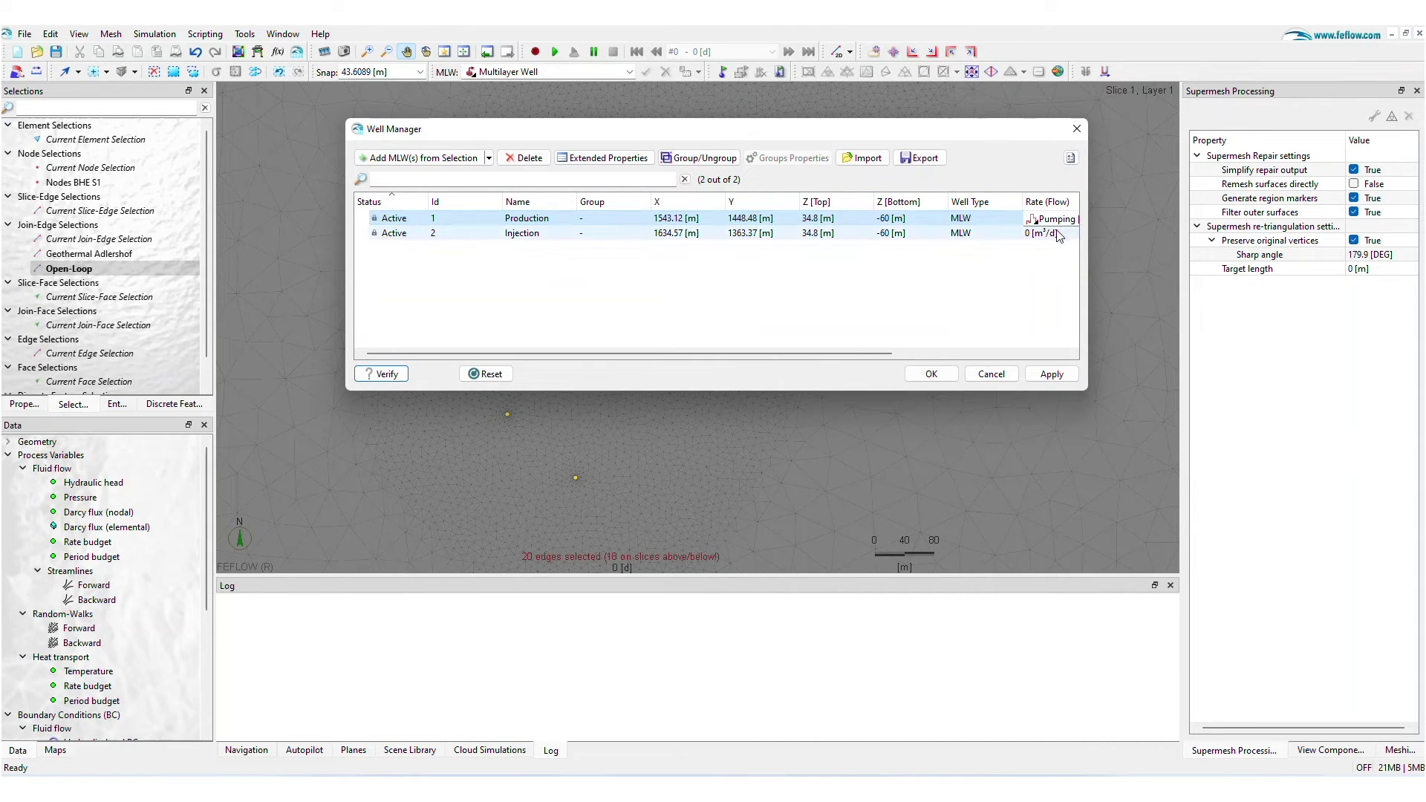
drag(1089, 234, 1146, 234)
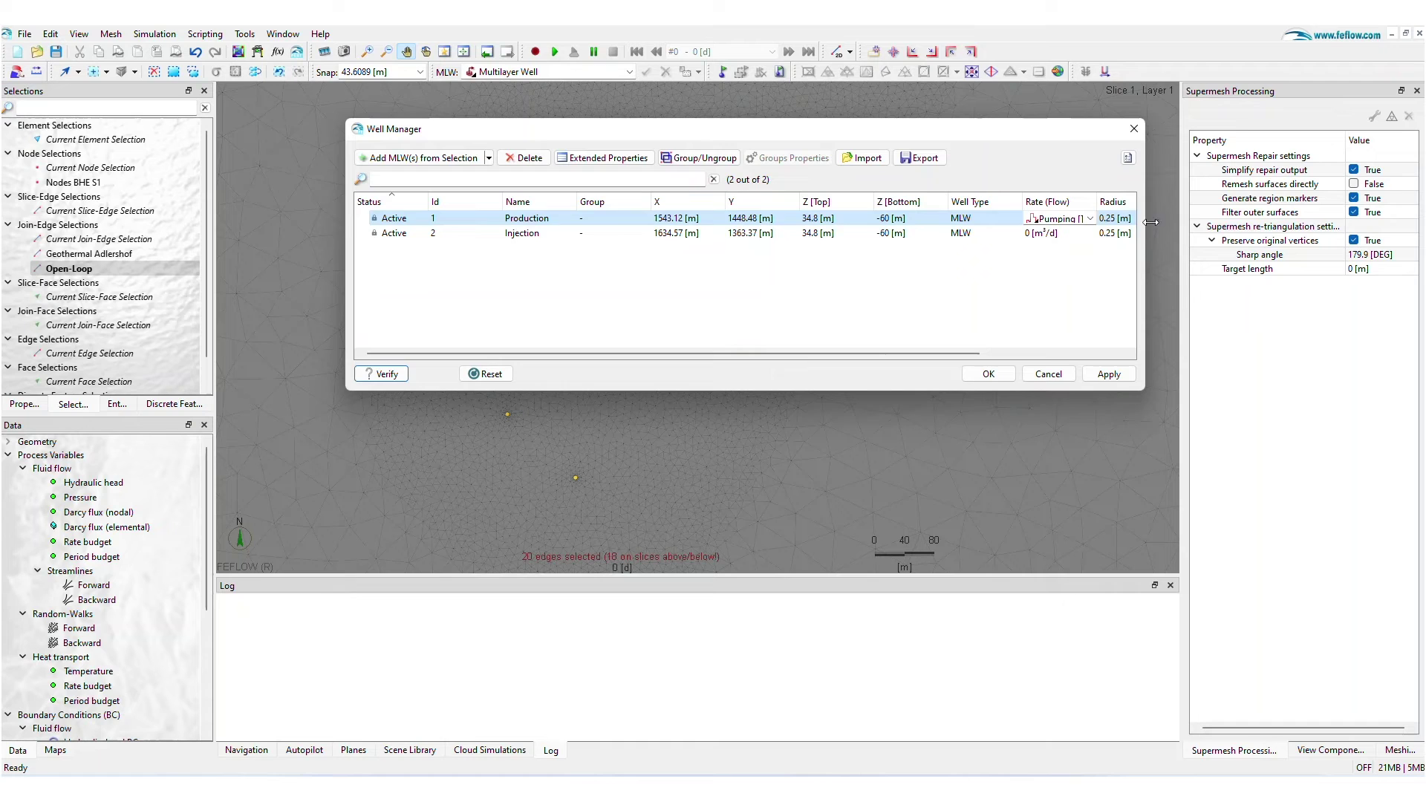
click(997, 233)
click(996, 235)
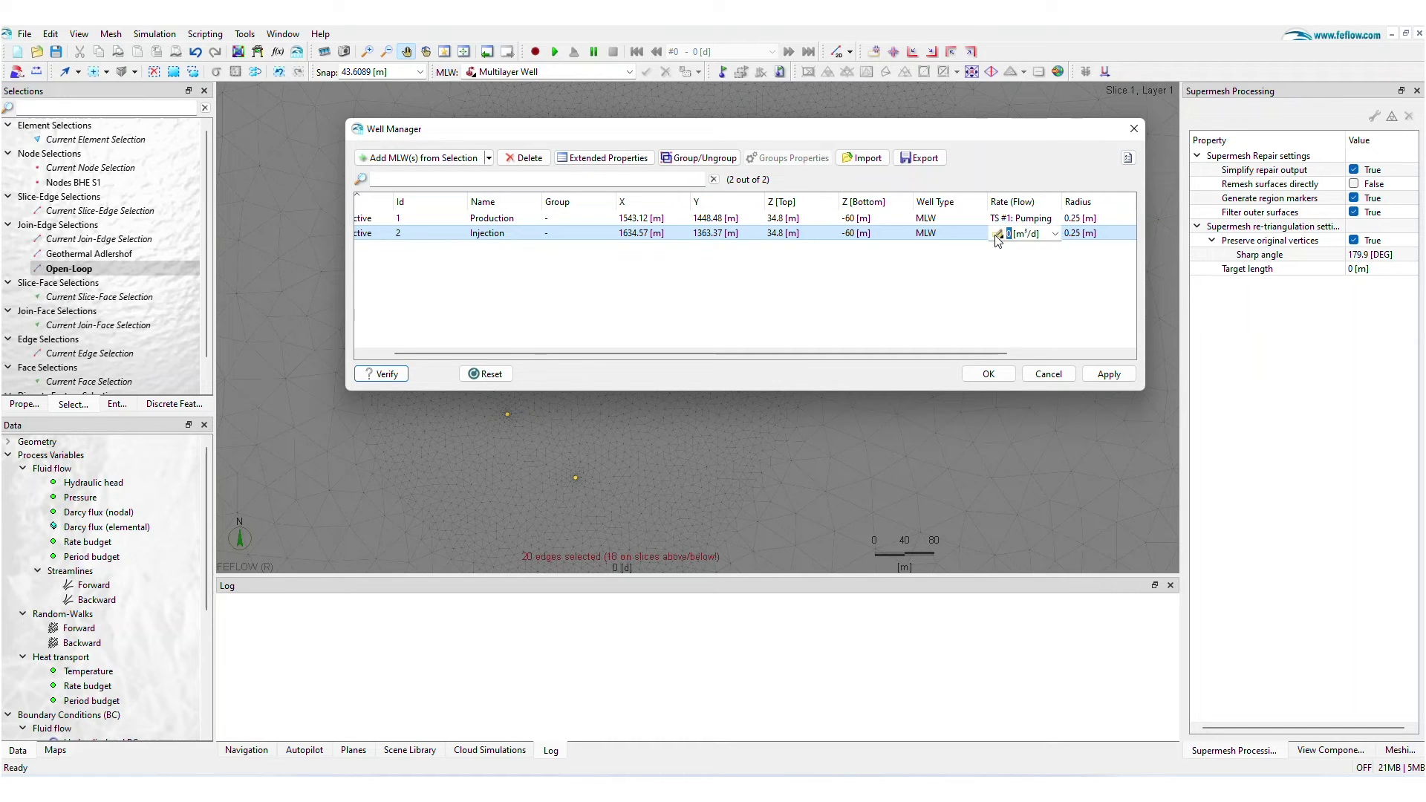
click(1059, 234)
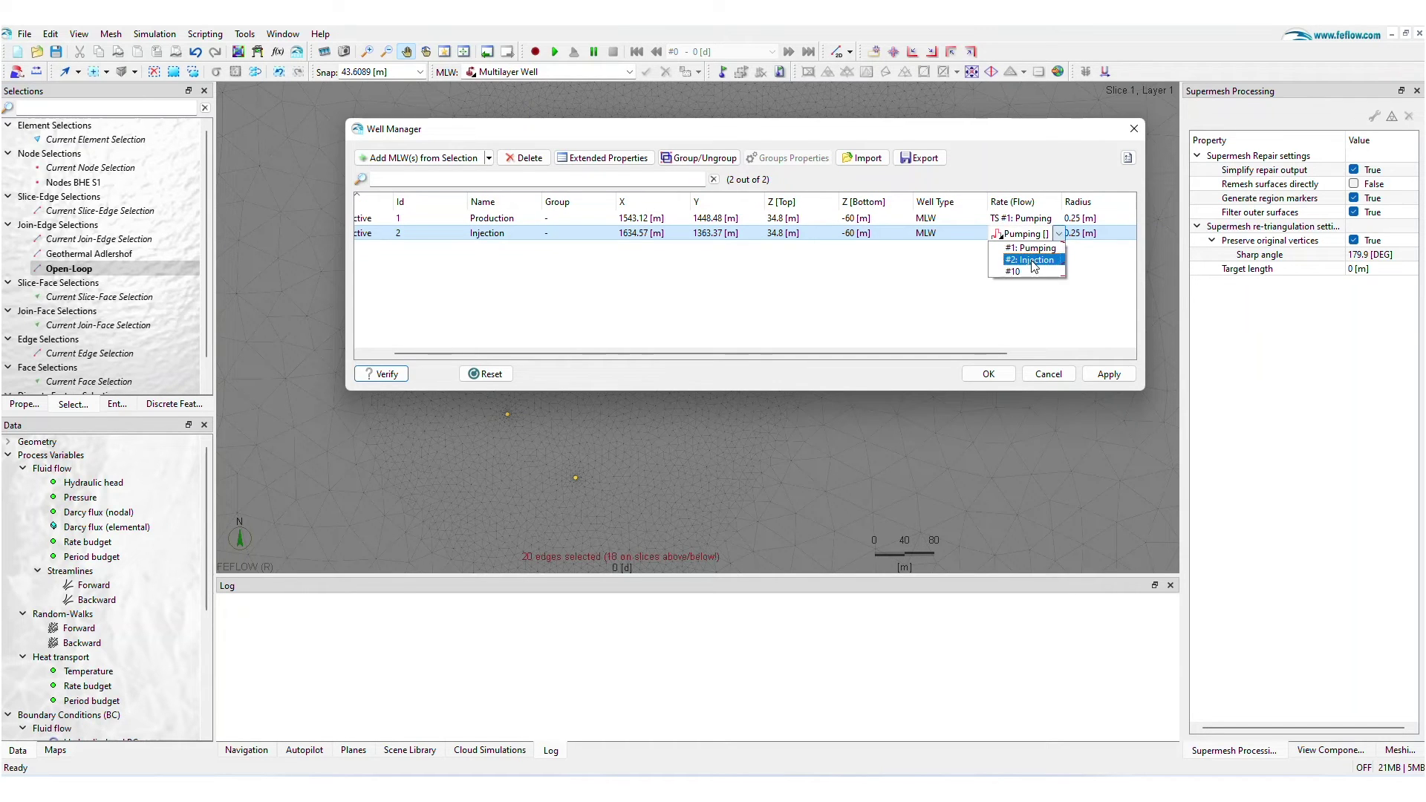
click(1034, 266)
click(1099, 235)
drag(988, 353, 388, 239)
Add both Production and Injection wells to the existing Open-loop group and apply.
shift+click(393, 220)
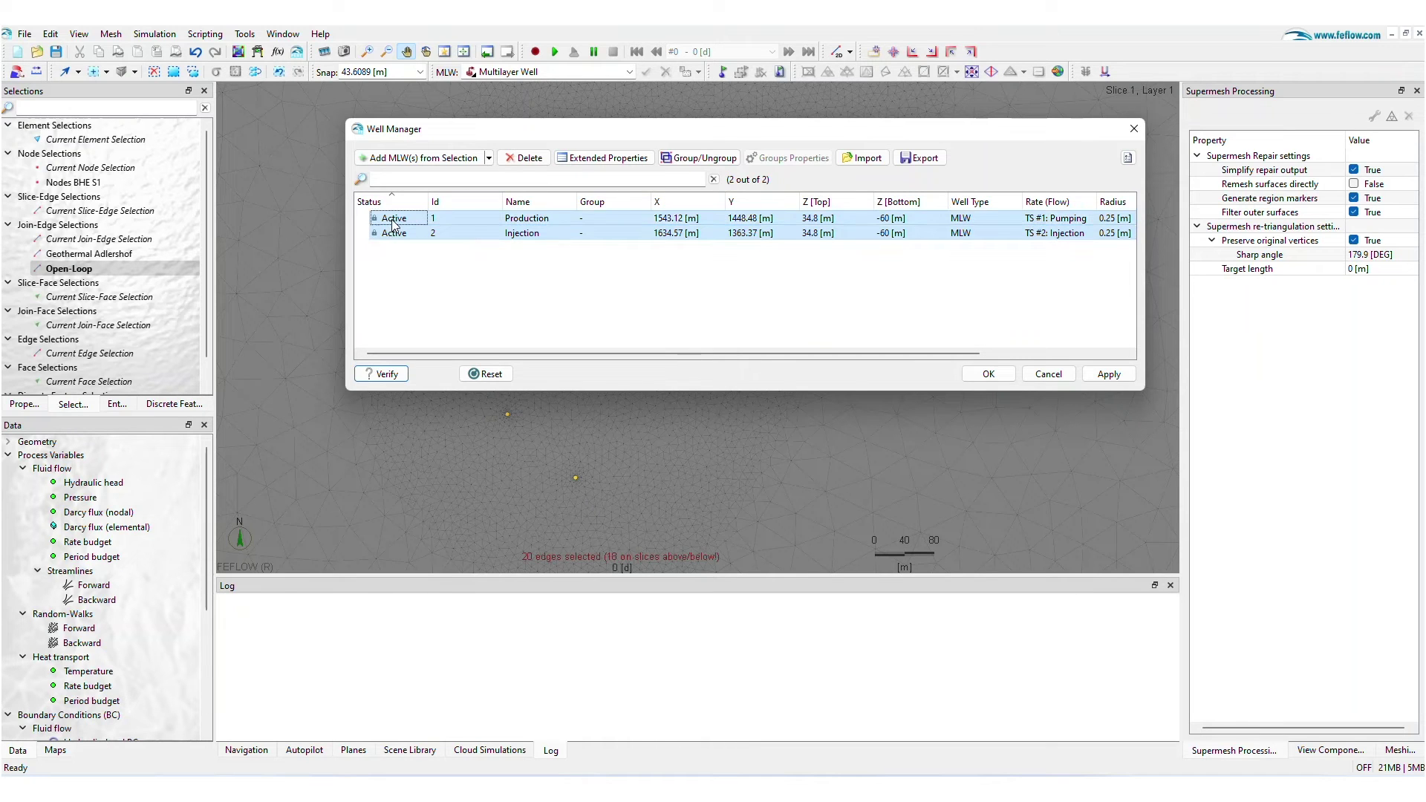
click(698, 158)
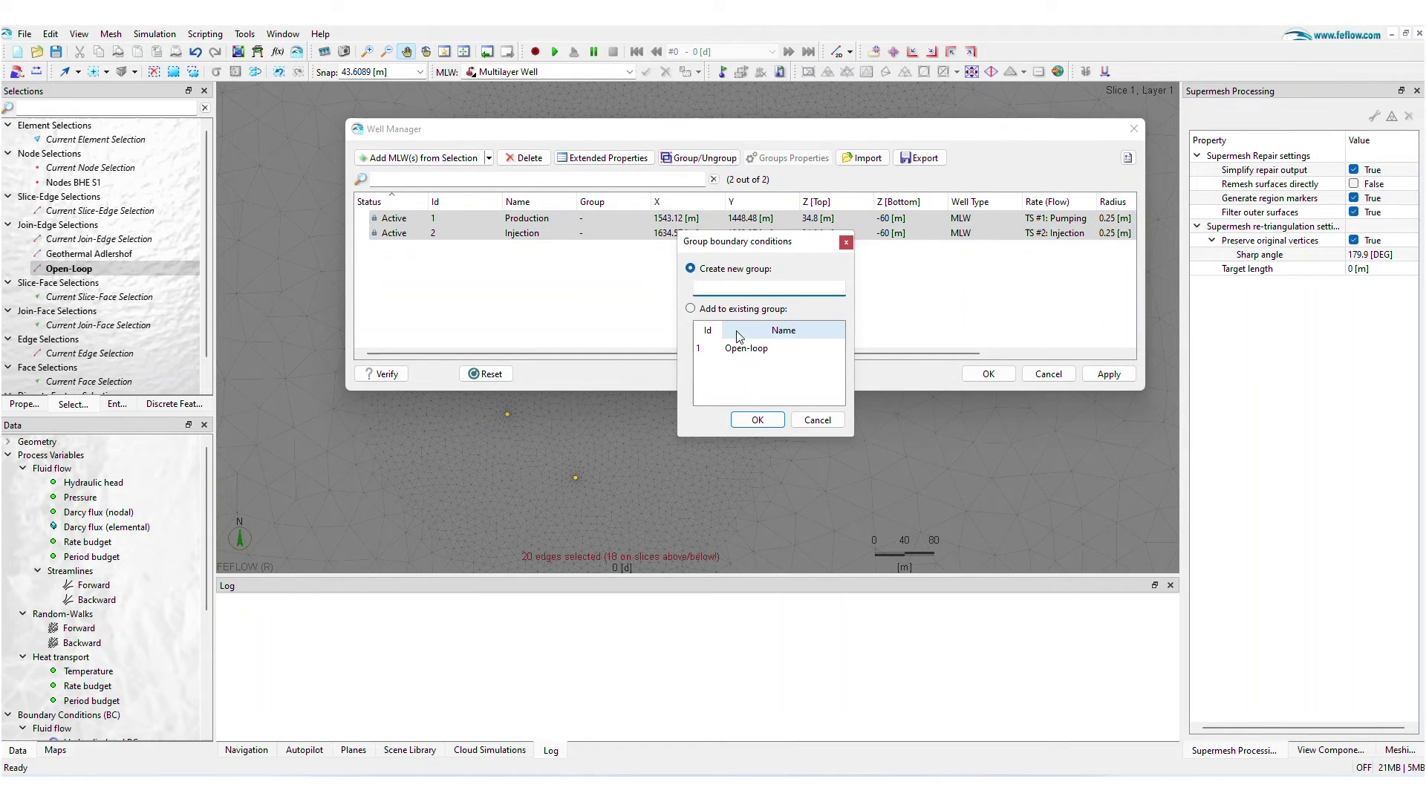
click(764, 349)
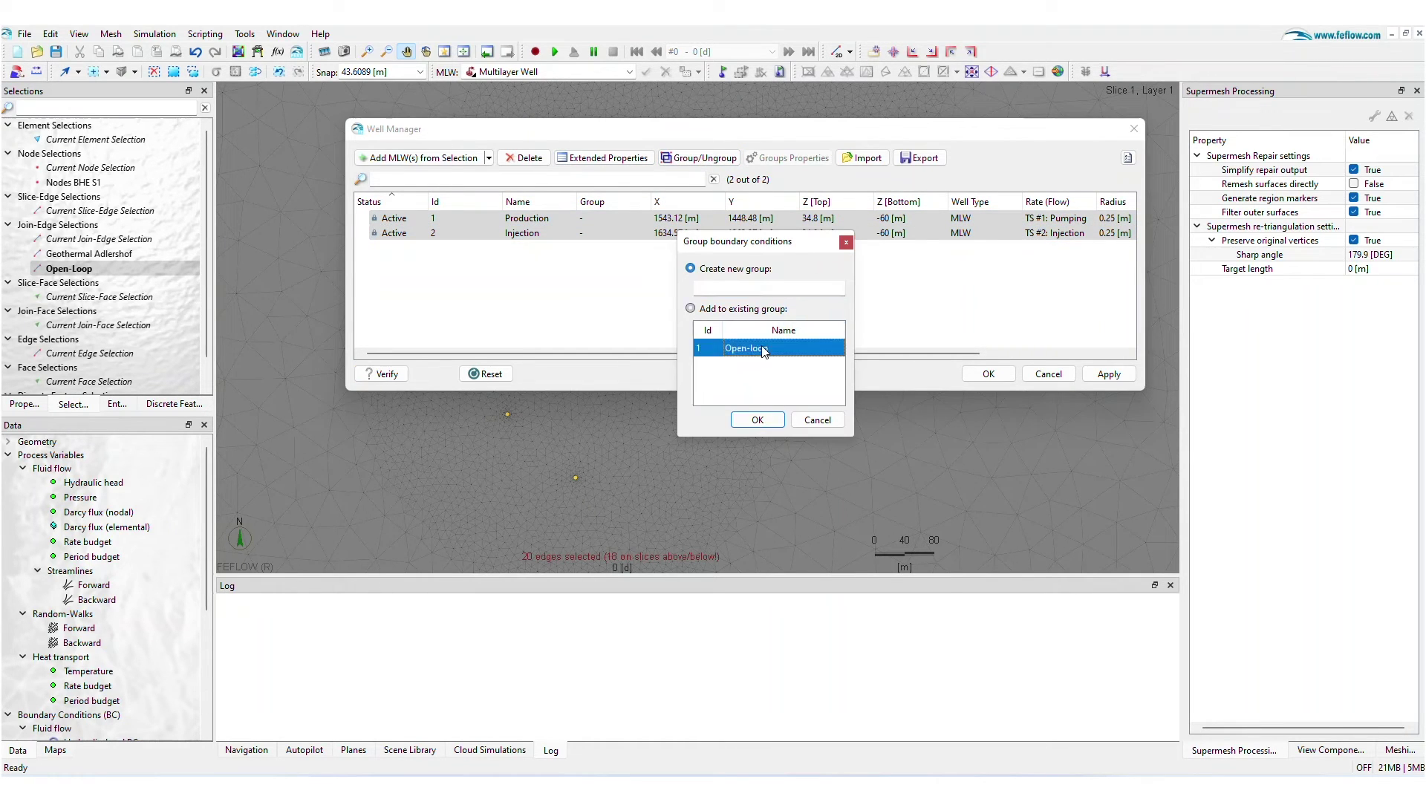
click(762, 420)
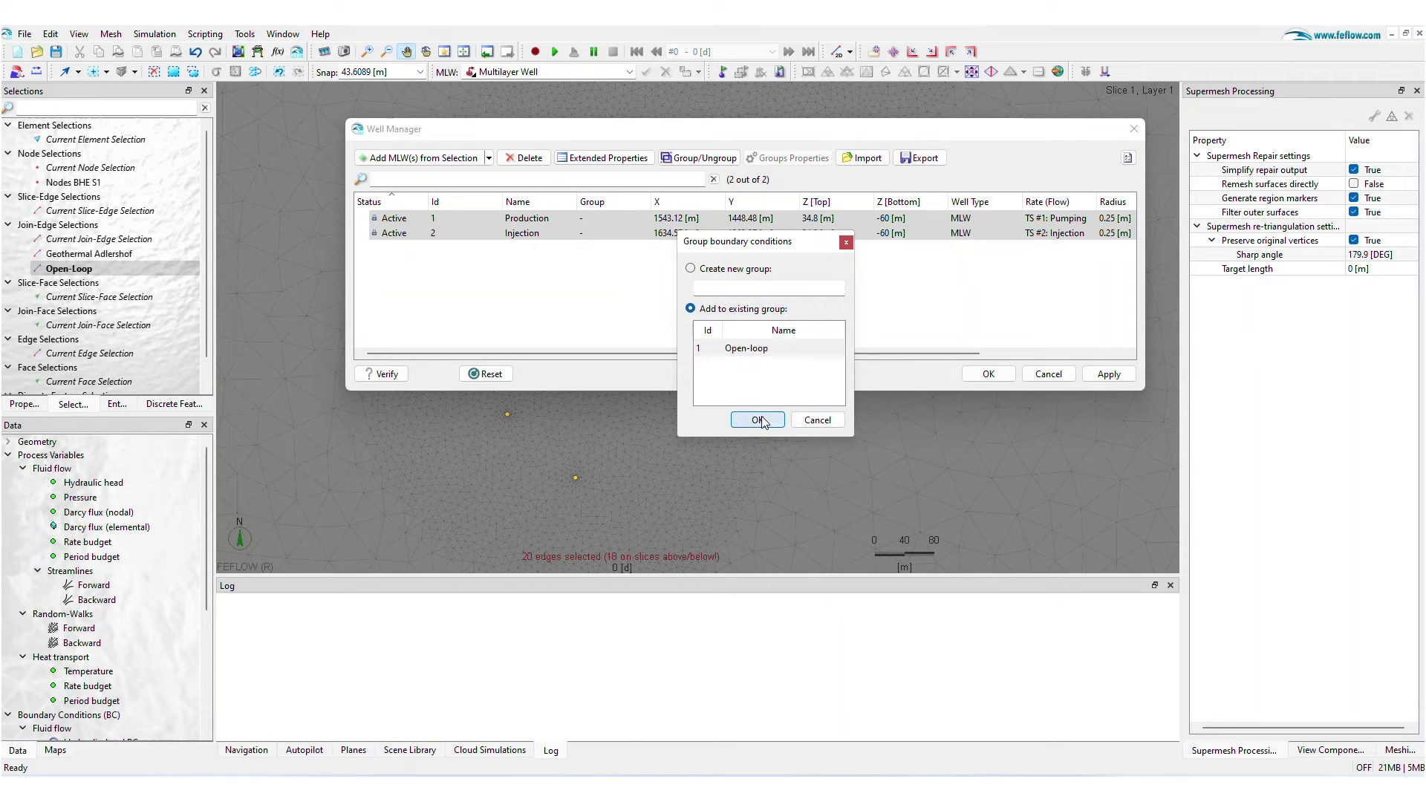
click(1098, 375)
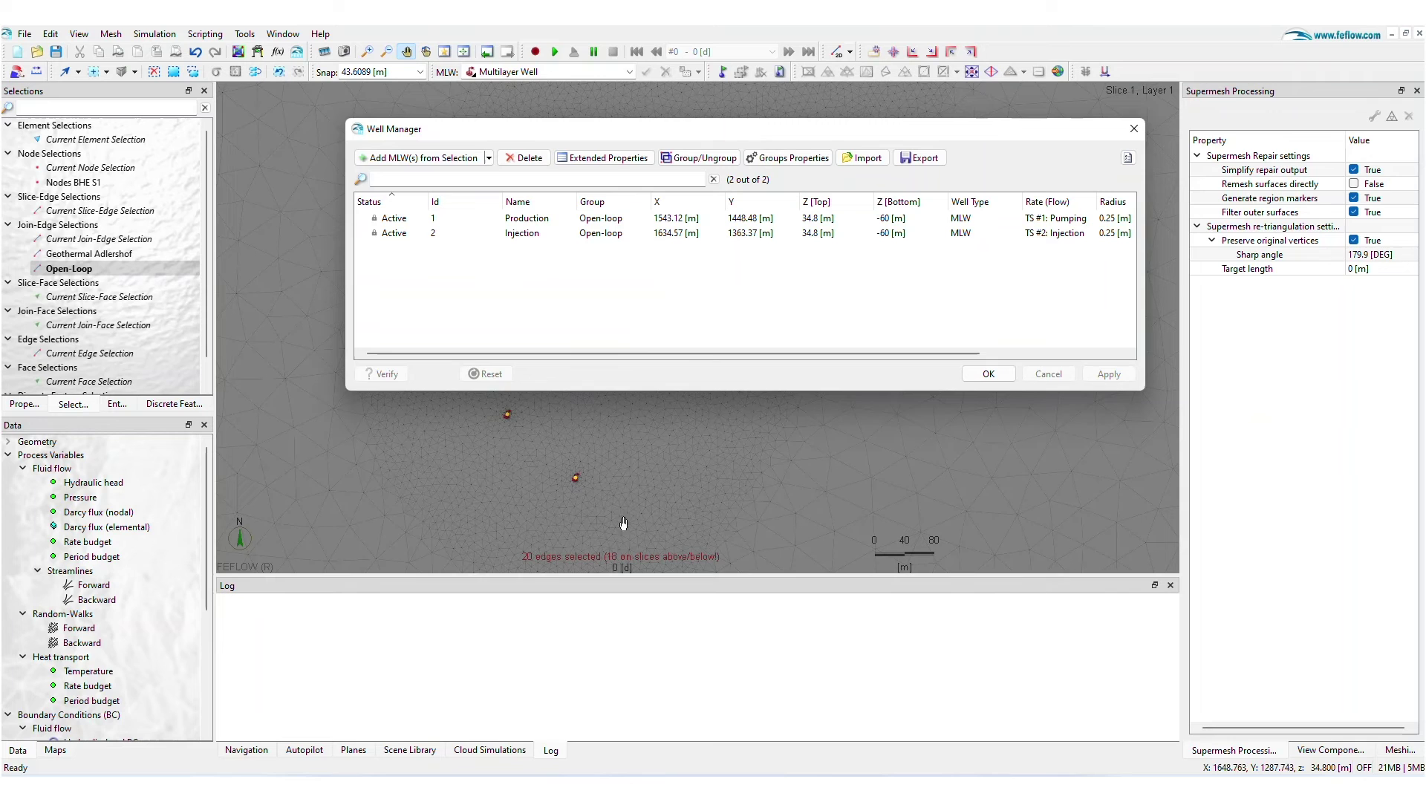
Set the Open-loop group's Open Loop temperature difference to TS #10.
click(769, 161)
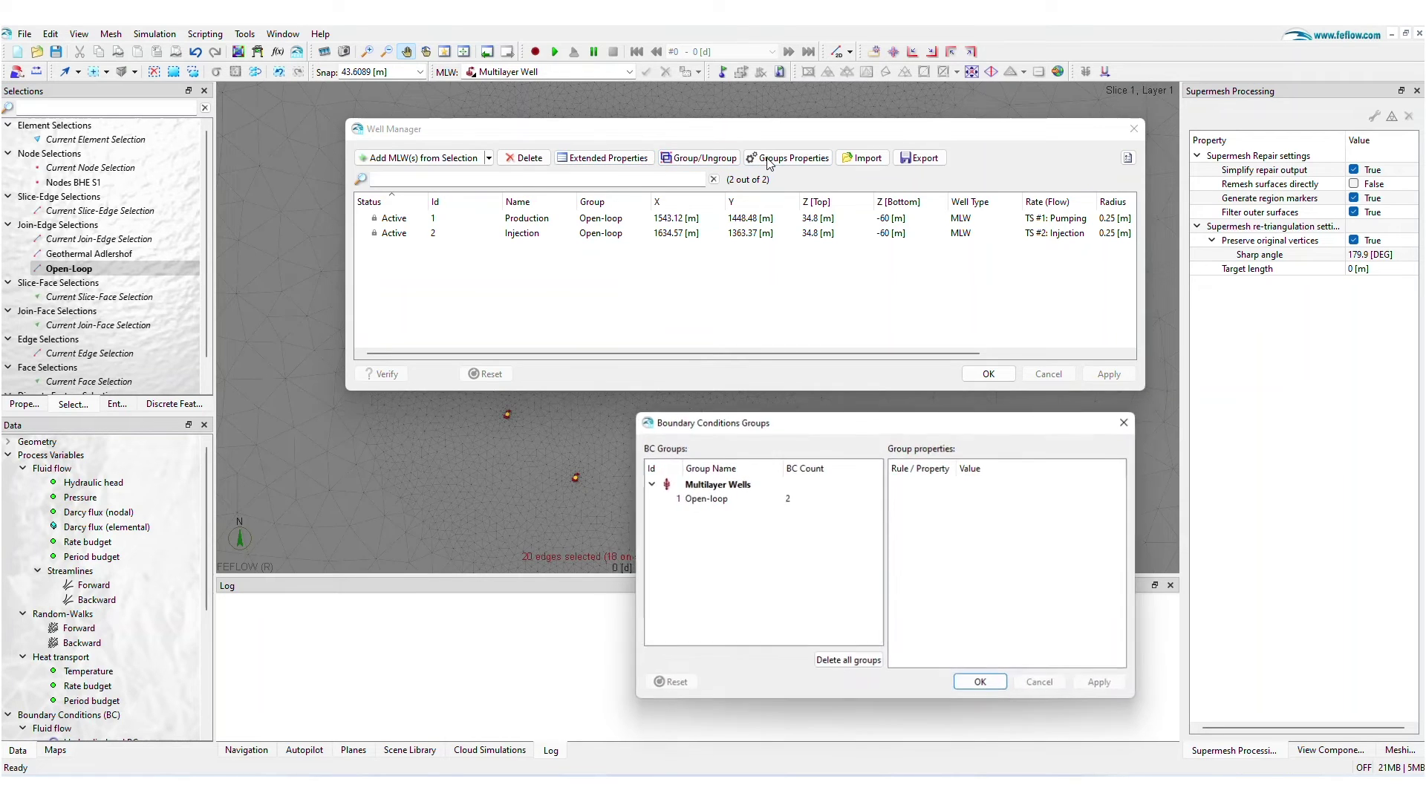
click(732, 502)
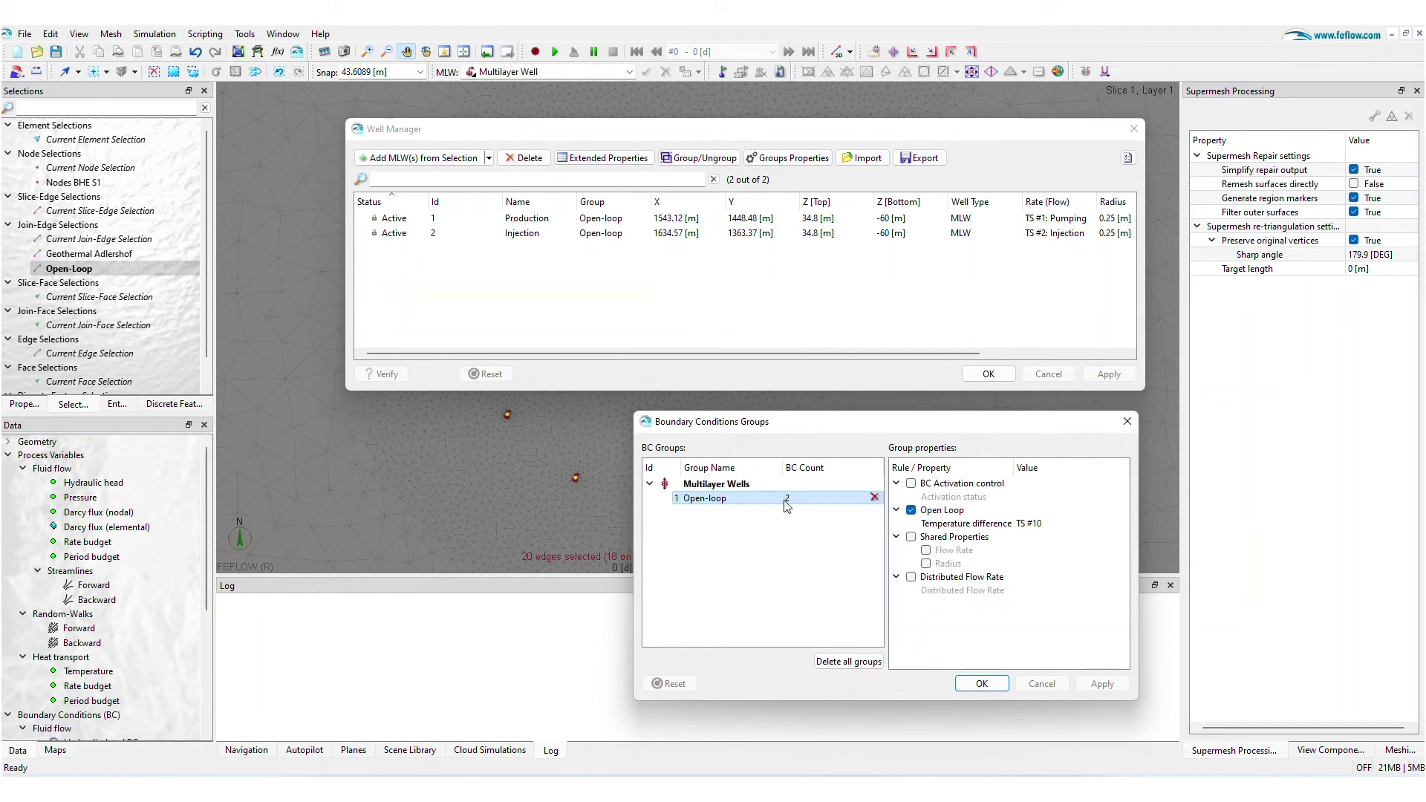
click(1047, 525)
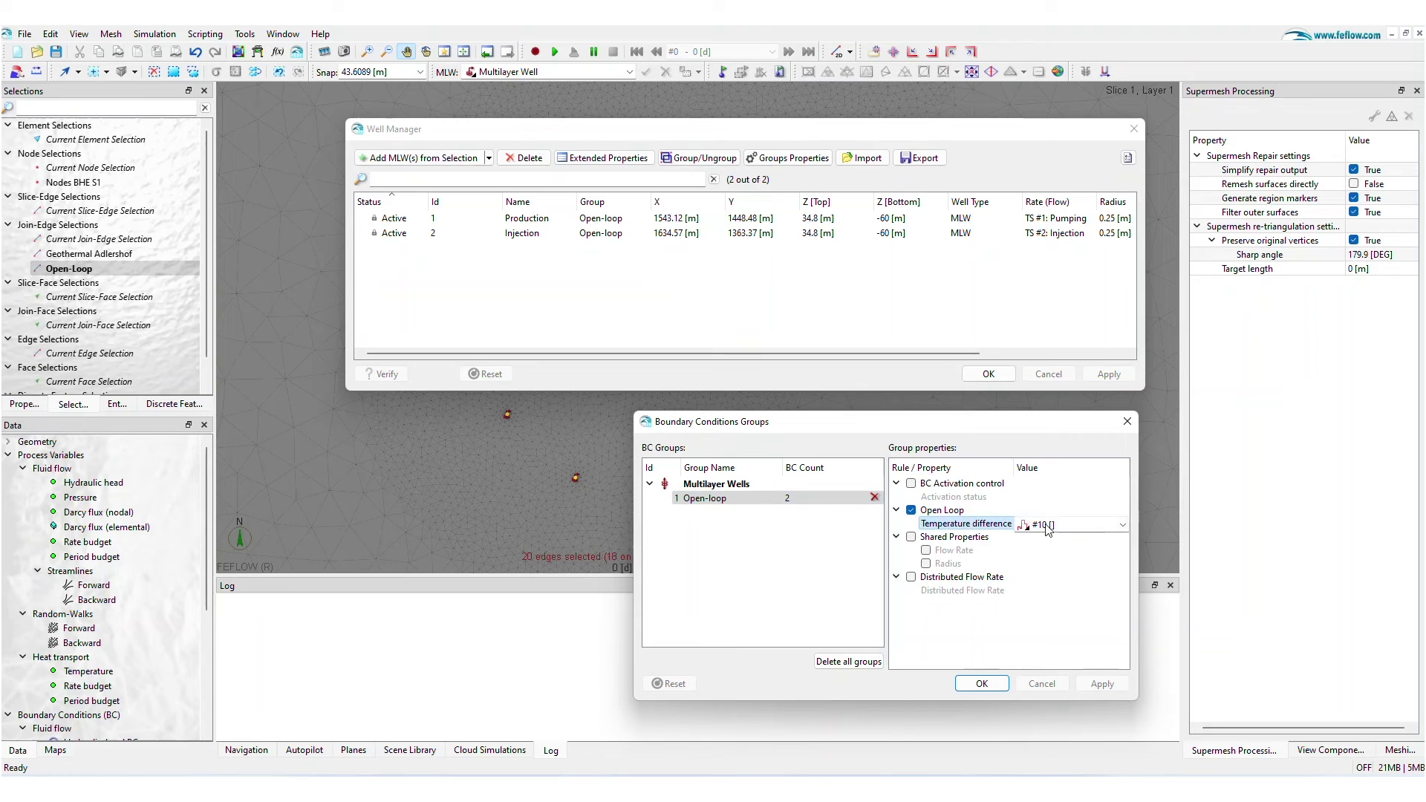
click(1122, 525)
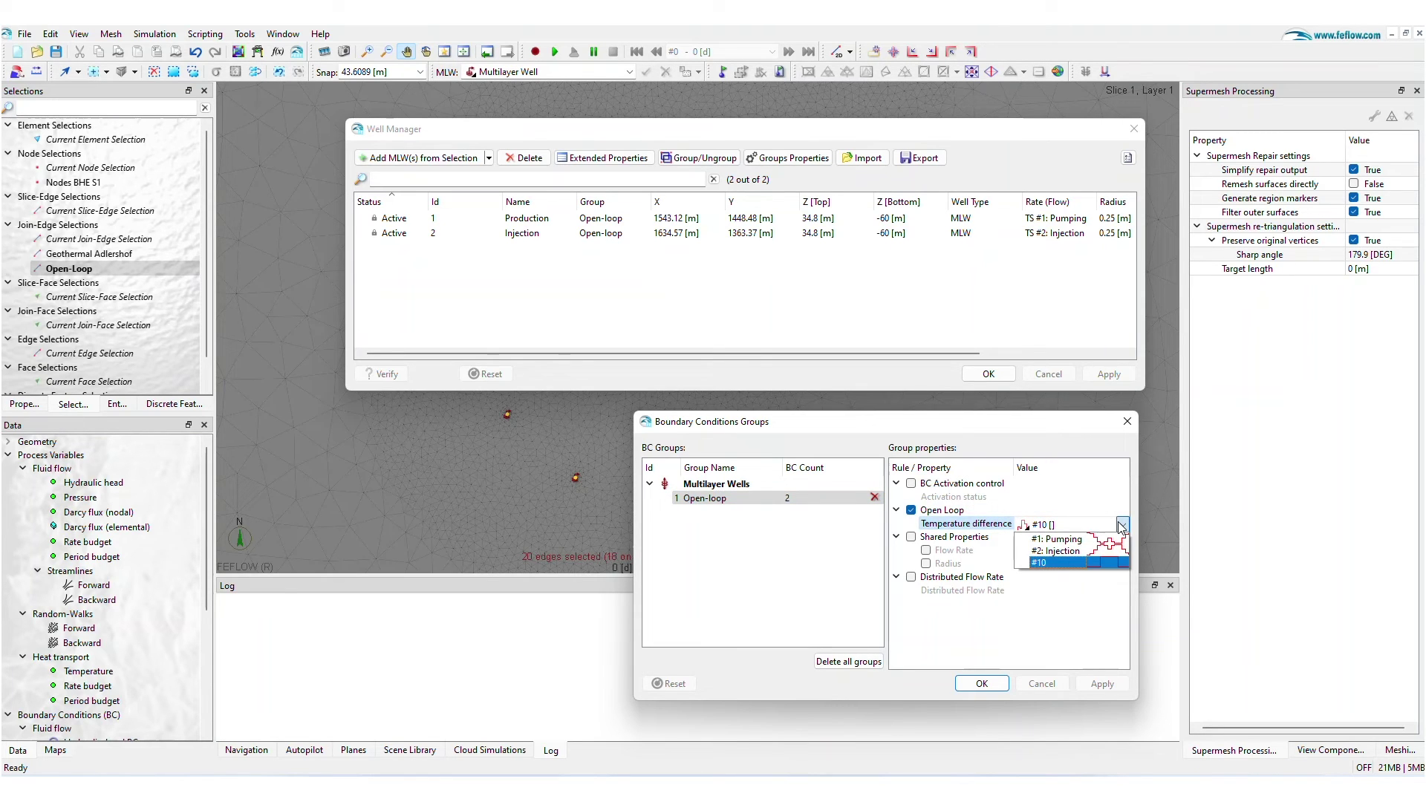
click(1122, 525)
click(1075, 513)
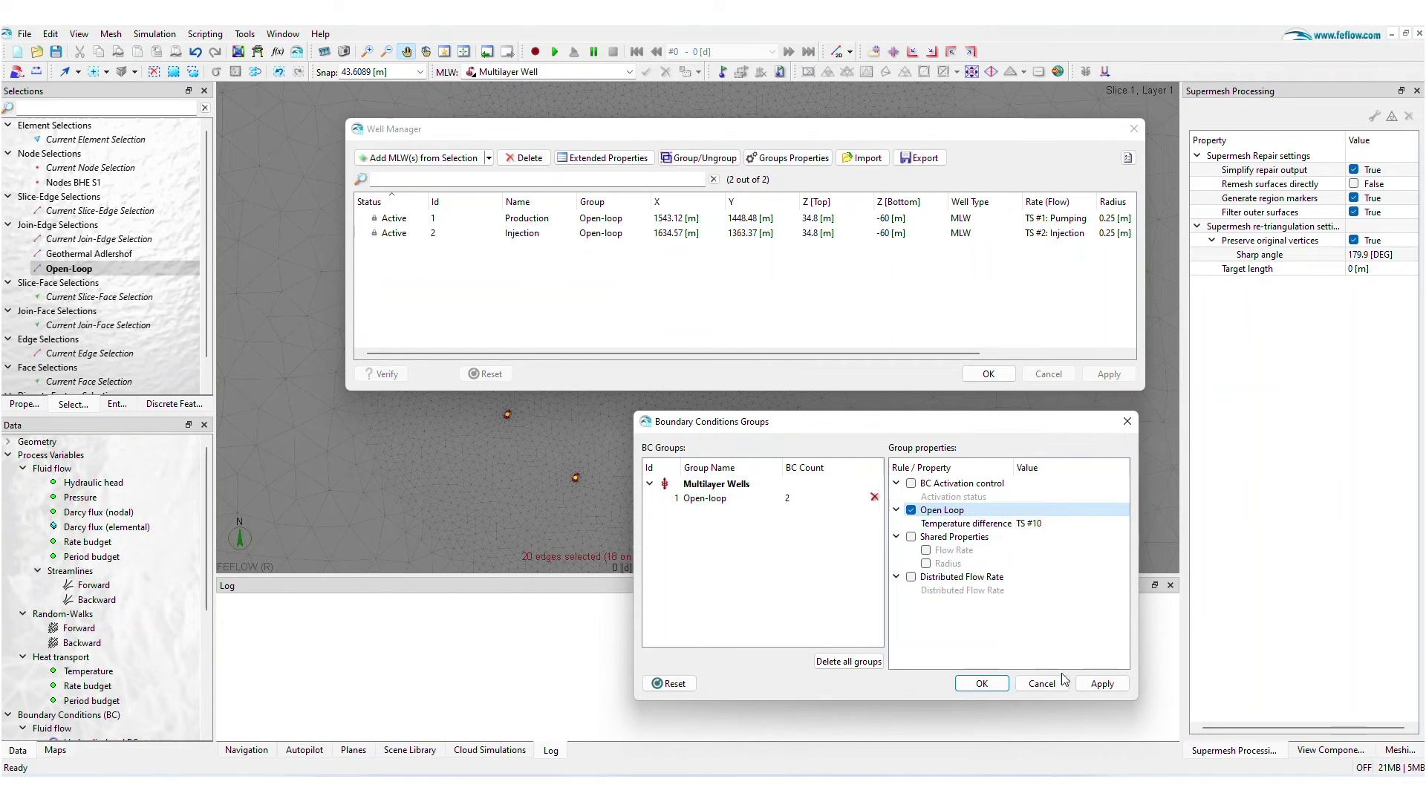
Confirm the group properties and play the temperature results, showing the cold plume around the injection well.
click(981, 683)
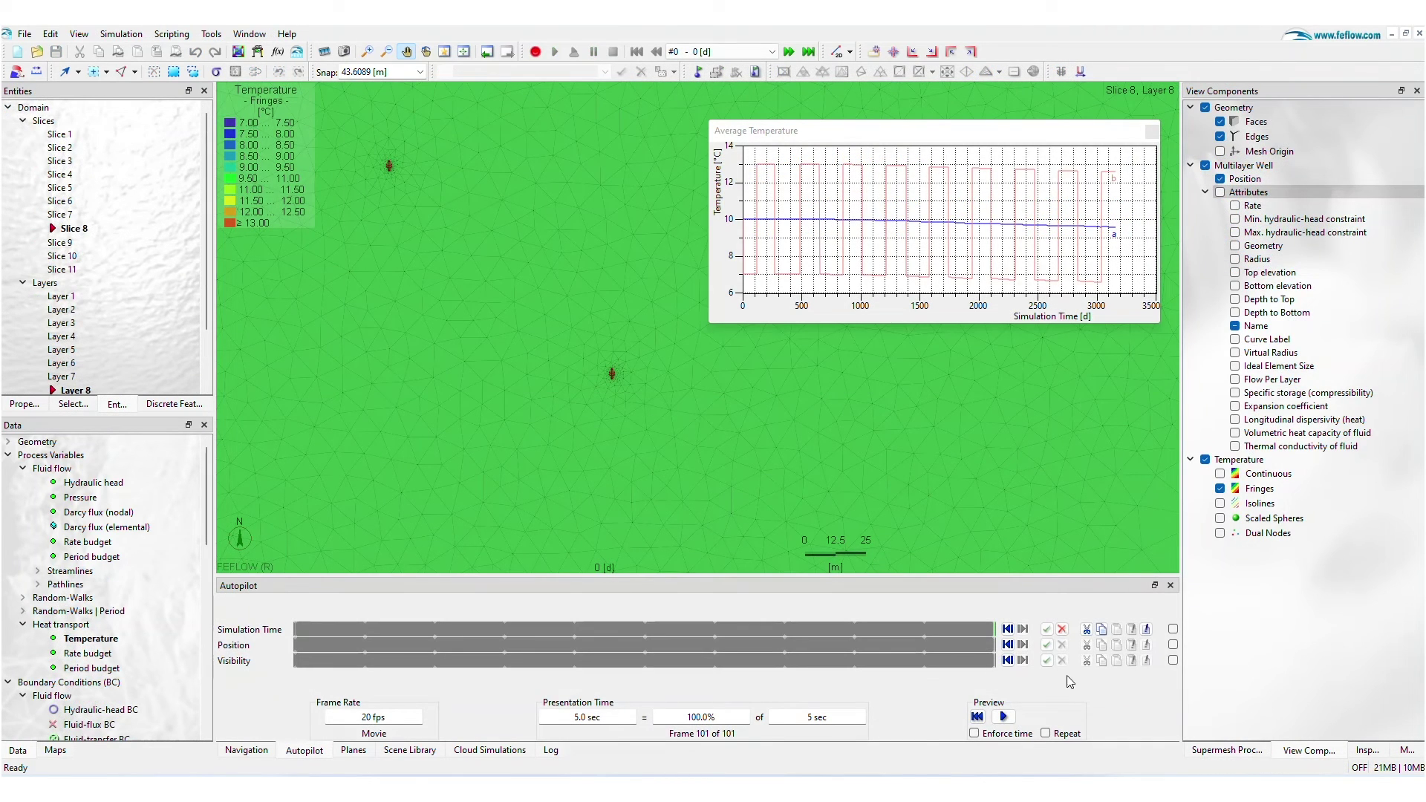
click(1002, 717)
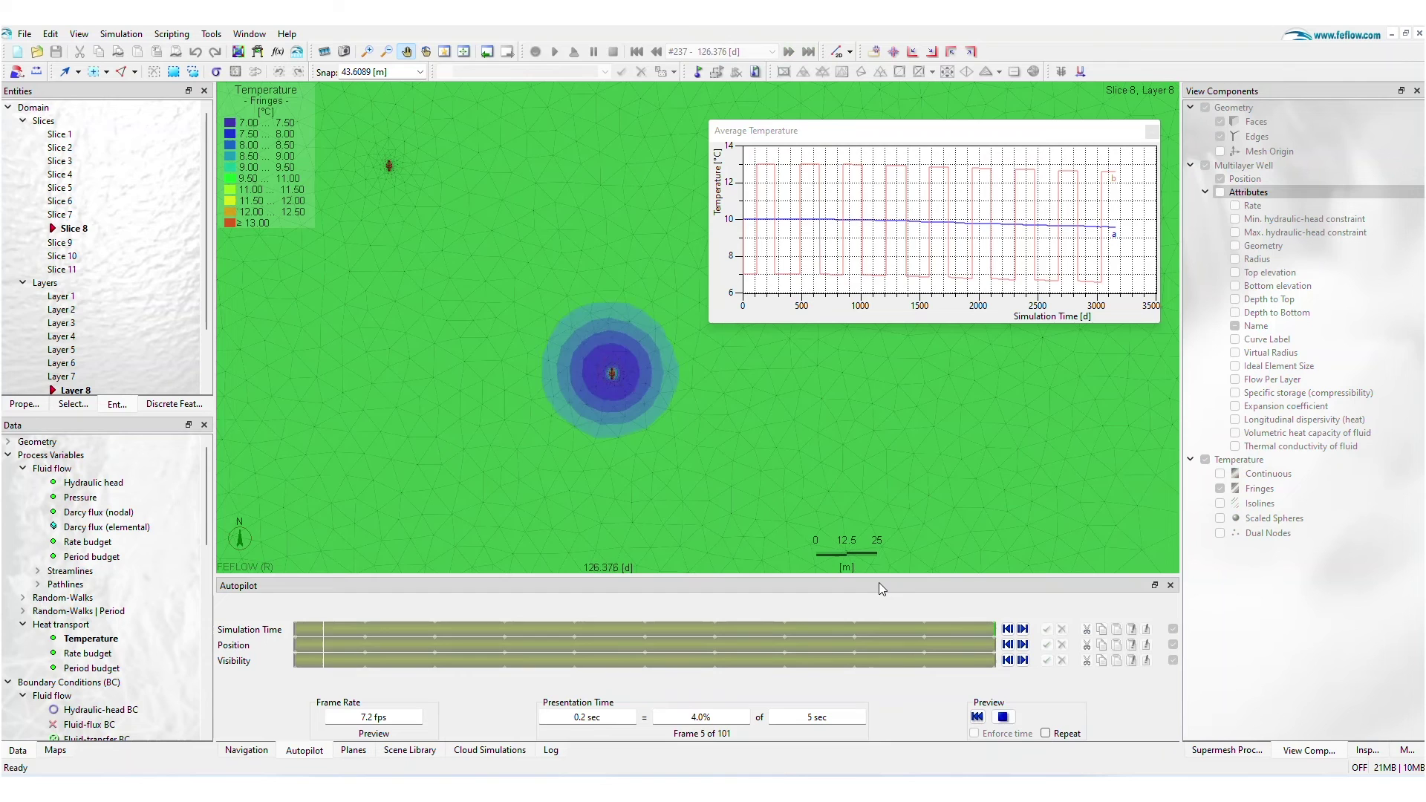